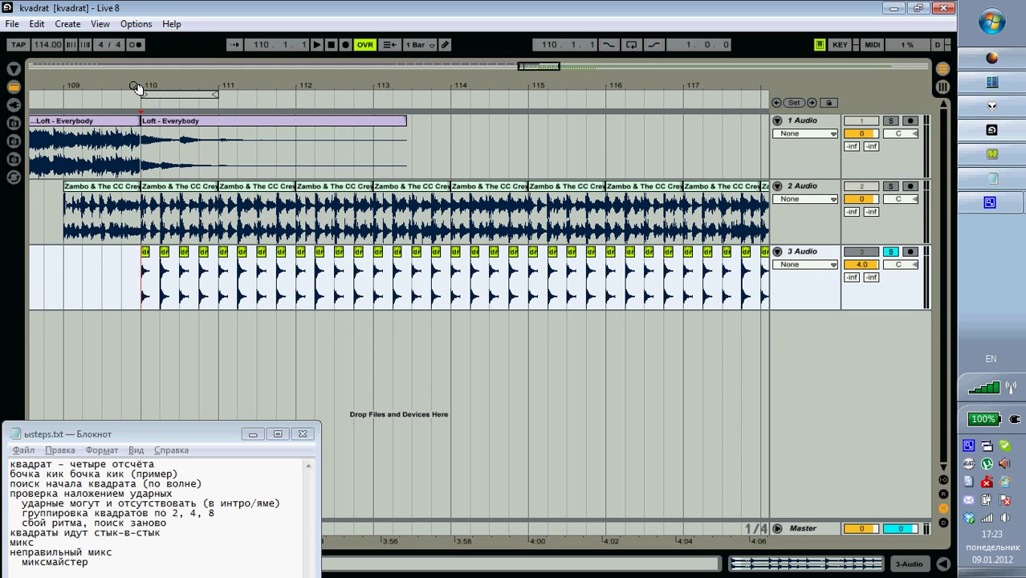
Select the Zambo & The CC Crew clip spanning bar 110 on the second track for a closer view.
{"action": "left_click_drag", "start_coordinate": [137, 86], "coordinate": [147, 207]}
{"action": "left_click", "coordinate": [145, 204]}
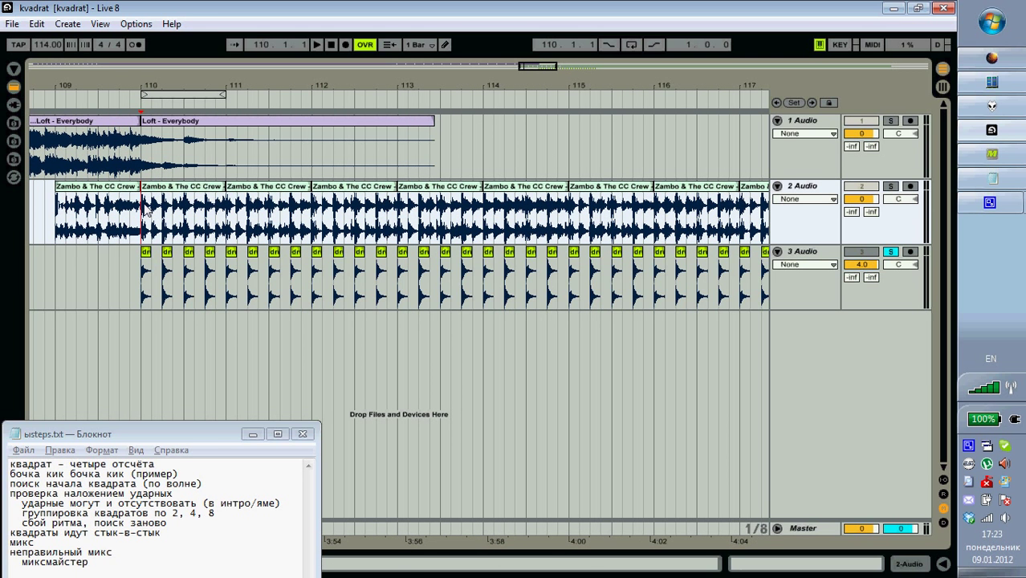
{"action": "left_click", "coordinate": [170, 187]}
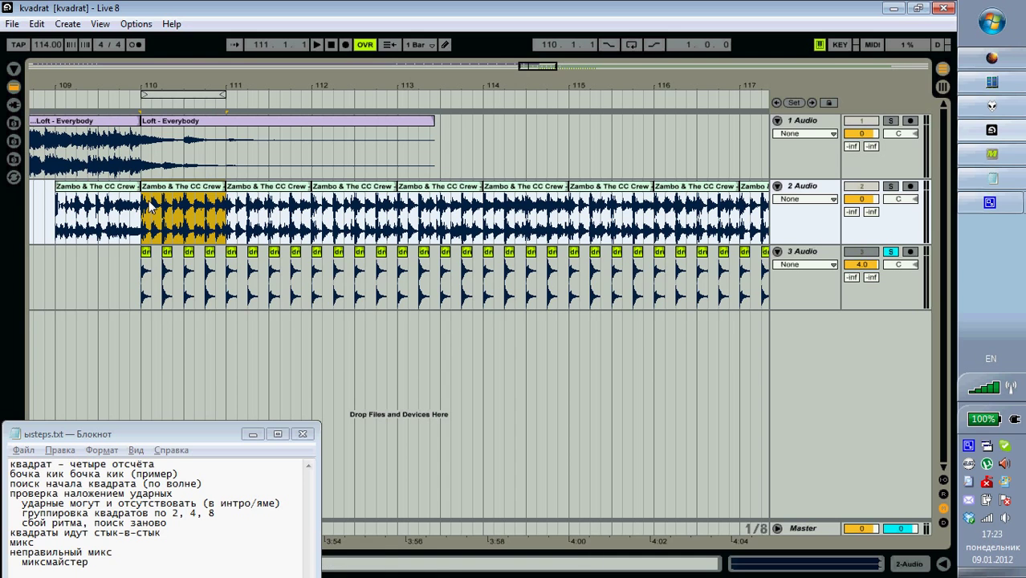
{"action": "left_click_drag", "start_coordinate": [185, 85], "coordinate": [175, 85]}
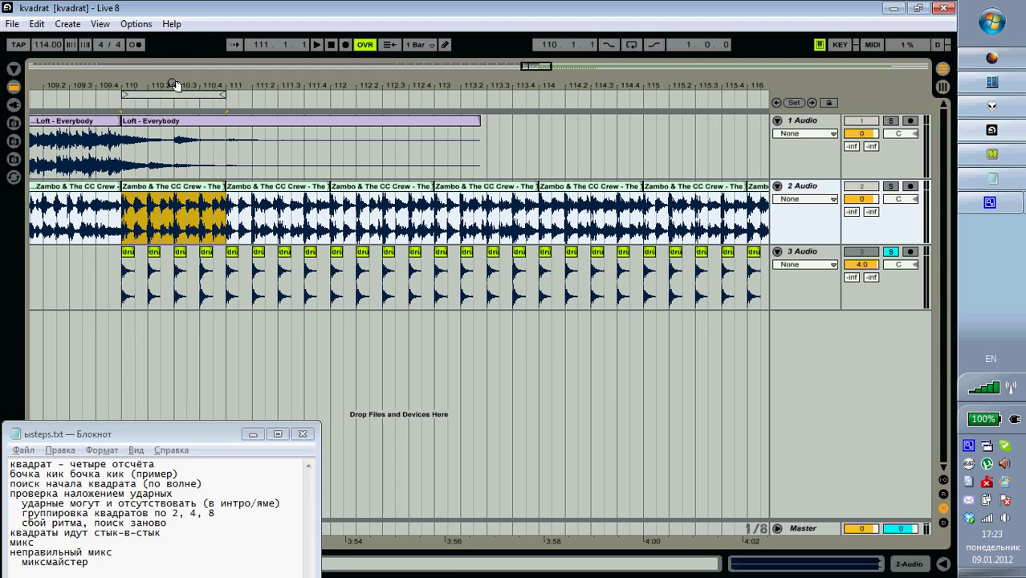
Play the soloed drum track from bar 110 and stop playback again.
{"action": "left_click", "coordinate": [240, 189]}
{"action": "left_click", "coordinate": [214, 188]}
{"action": "left_click", "coordinate": [126, 304]}
{"action": "key", "text": "space"}
{"action": "key", "text": "space"}
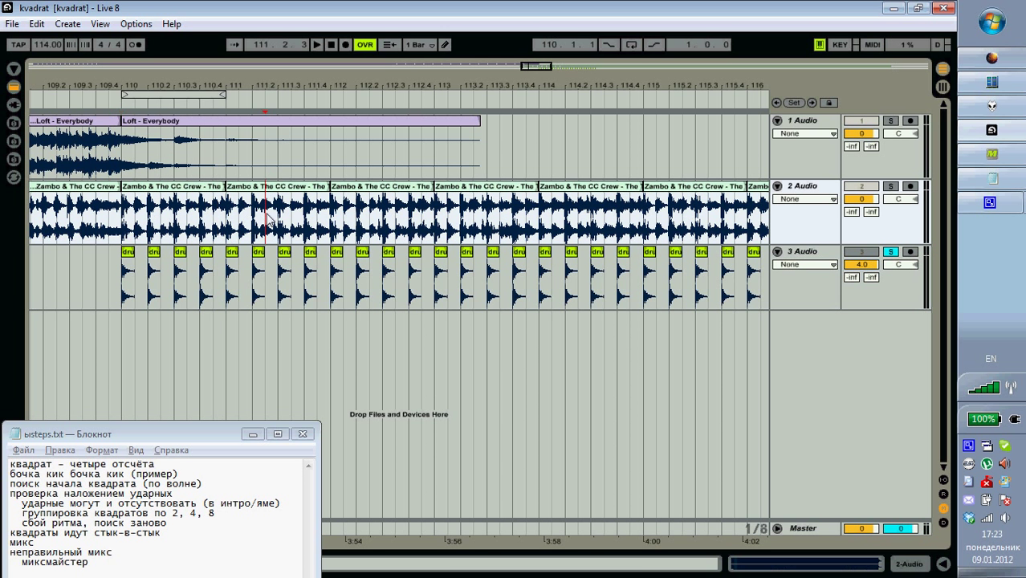
Select the consecutive Zambo clips at bars 111, 112 and 113 one after another.
{"action": "left_click", "coordinate": [298, 187]}
{"action": "key", "text": "Right"}
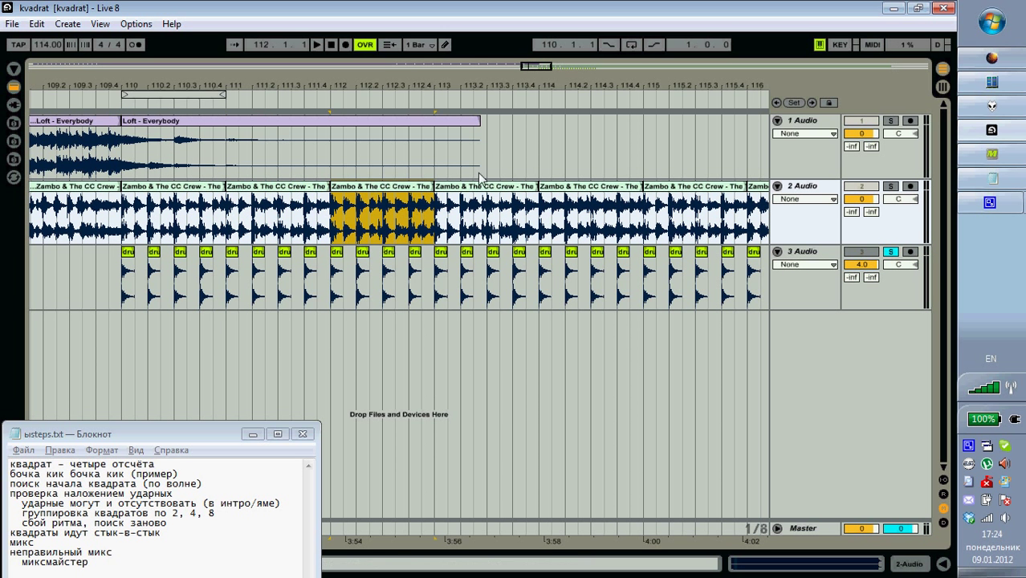
{"action": "key", "text": "Right"}
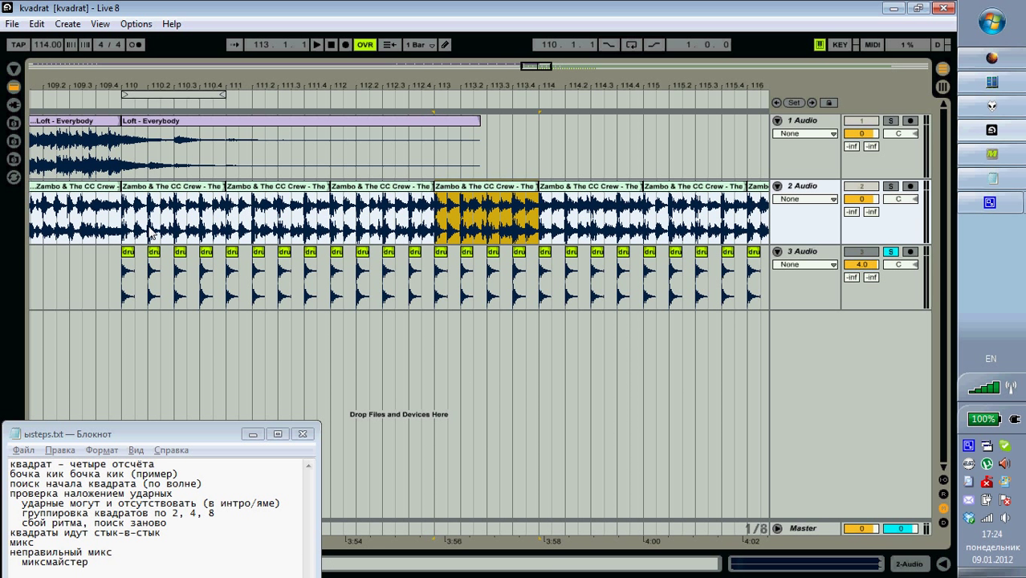
Solo the second track instead of the third and play it from bar 110, stopping in bar 112.
{"action": "left_click", "coordinate": [891, 253]}
{"action": "left_click", "coordinate": [892, 210]}
{"action": "left_click", "coordinate": [891, 187]}
{"action": "left_click", "coordinate": [217, 186]}
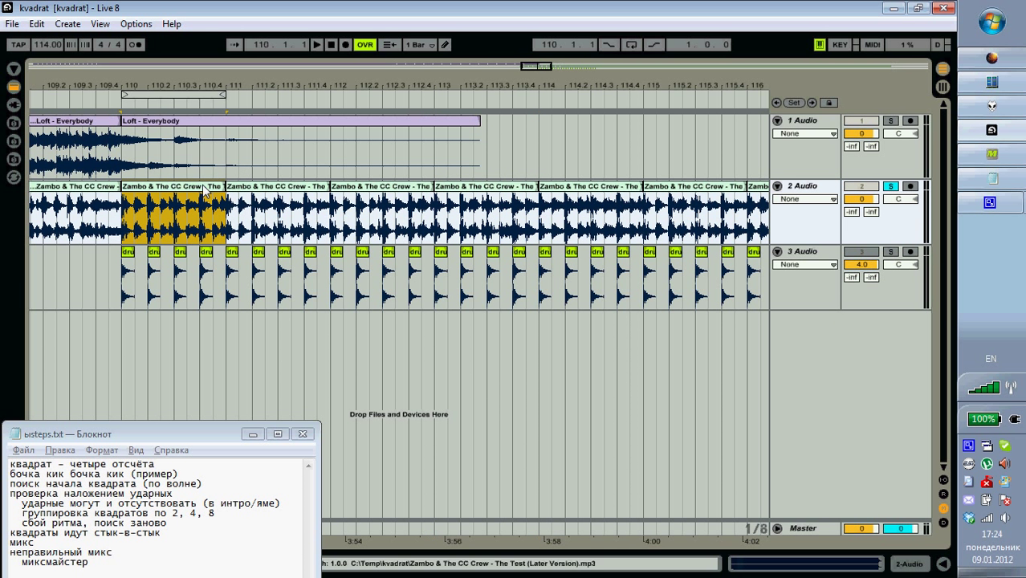
{"action": "left_click", "coordinate": [125, 225]}
{"action": "key", "text": "space"}
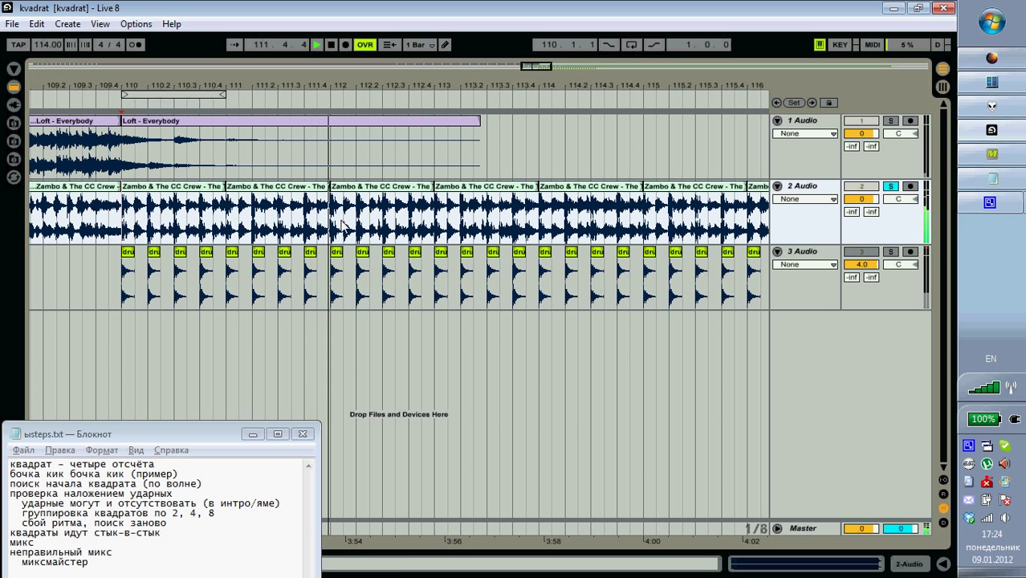
{"action": "key", "text": "space"}
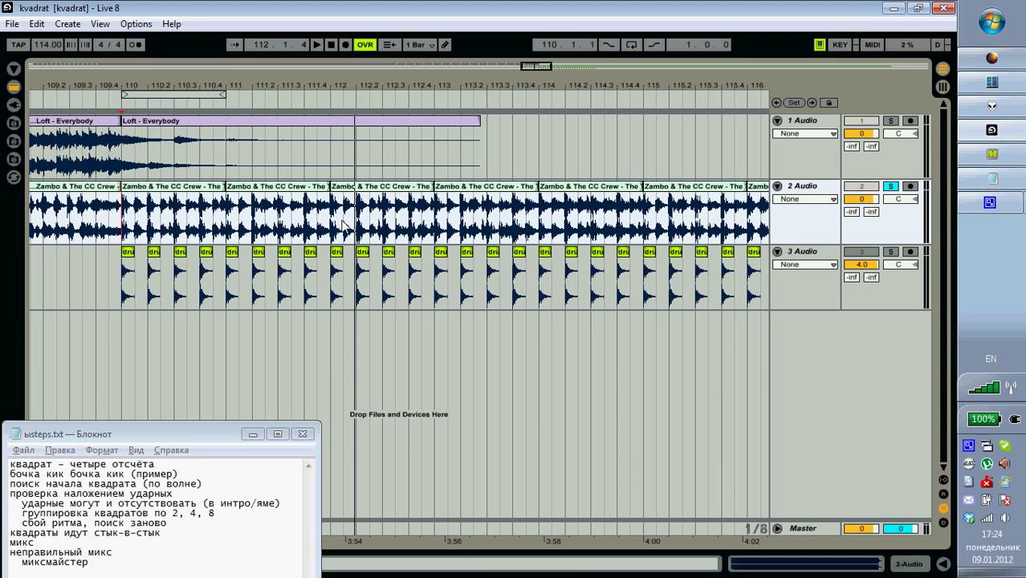
Play the Zambo track from its first clip at bar 109 and stop after it passes into bar 110.
{"action": "left_click_drag", "start_coordinate": [338, 83], "coordinate": [338, 83]}
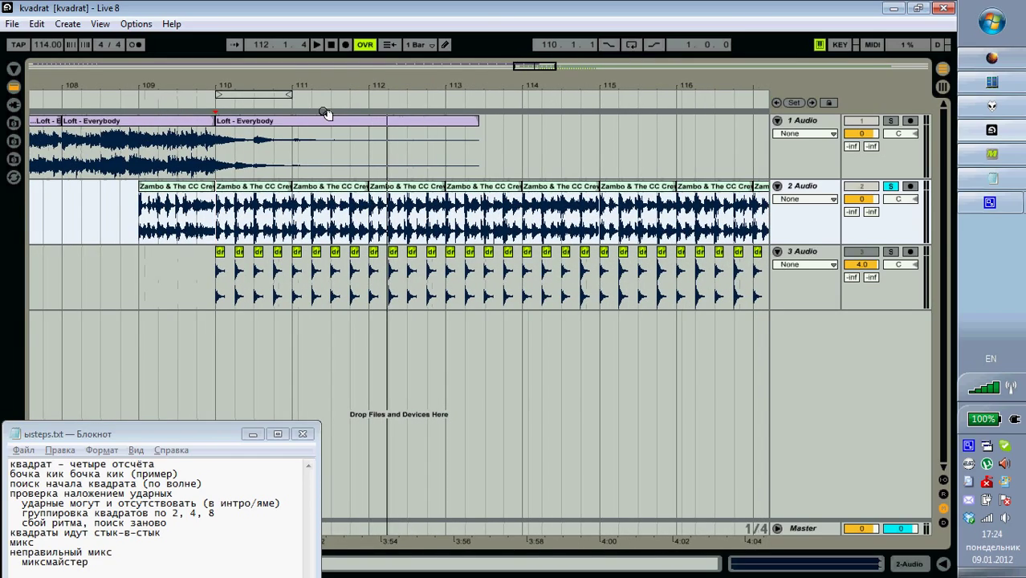
{"action": "left_click", "coordinate": [146, 227]}
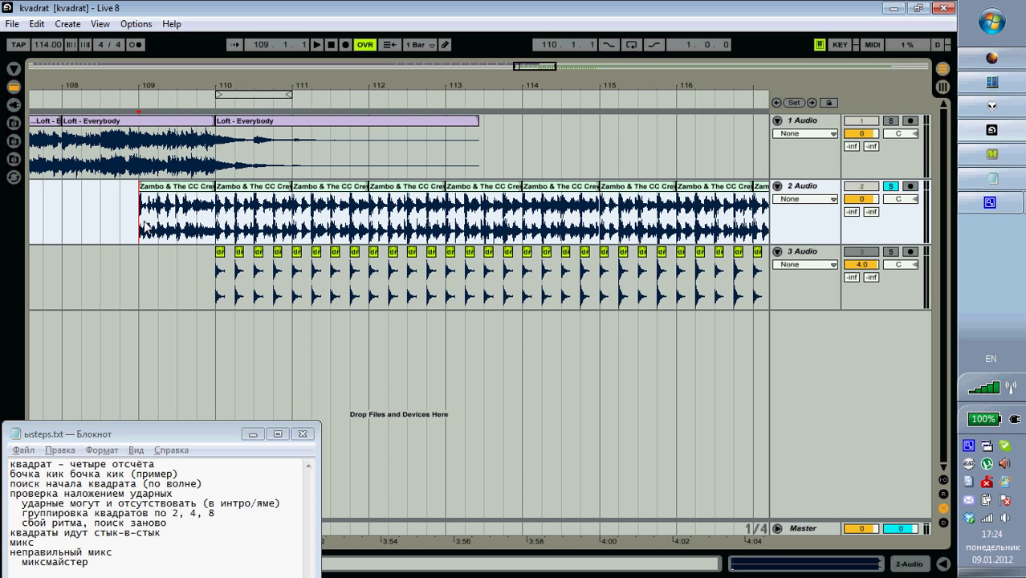
{"action": "left_click", "coordinate": [151, 186]}
{"action": "left_click", "coordinate": [142, 215]}
{"action": "key", "text": "space"}
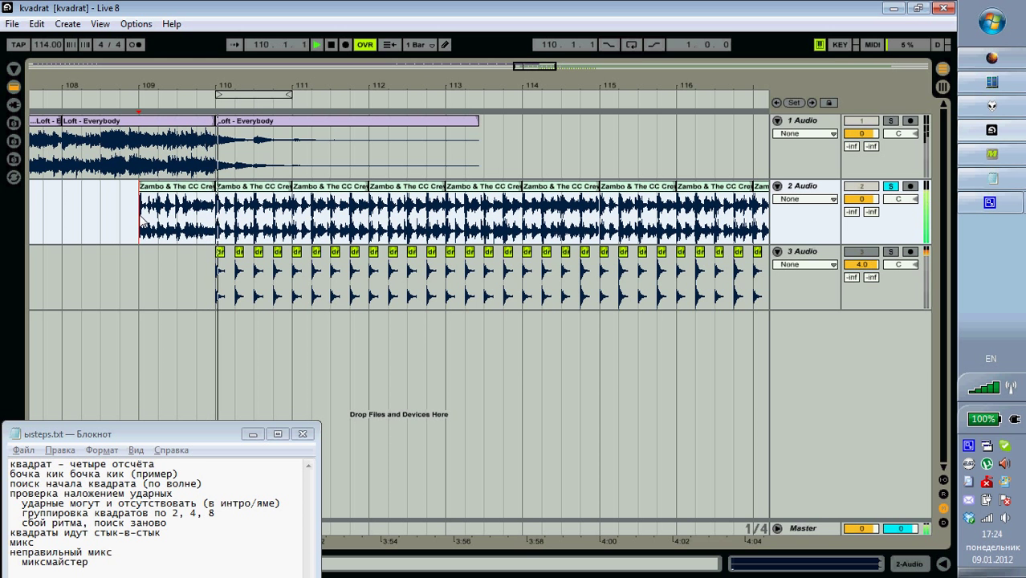
{"action": "key", "text": "space"}
Examine the Zambo clips at bars 109, 110 and 111 on the second track, selecting each in turn.
{"action": "left_click", "coordinate": [157, 215]}
{"action": "left_click", "coordinate": [182, 186]}
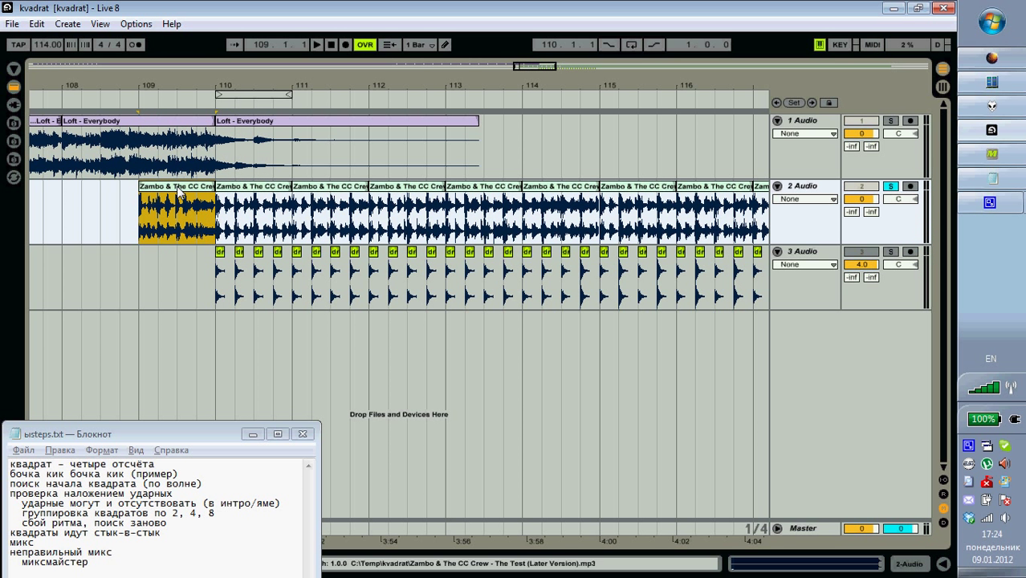
{"action": "left_click", "coordinate": [231, 188]}
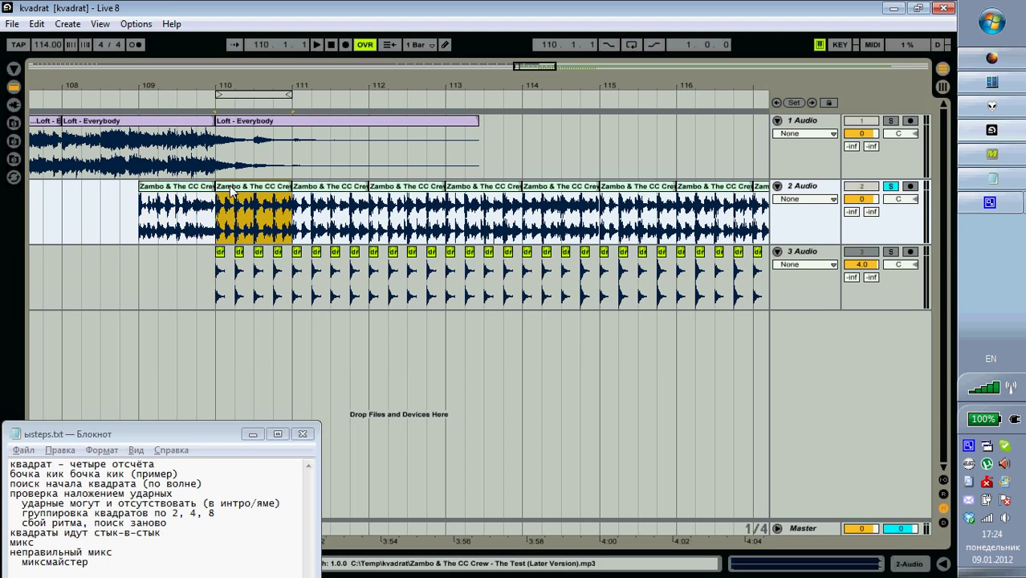
{"action": "left_click", "coordinate": [217, 213]}
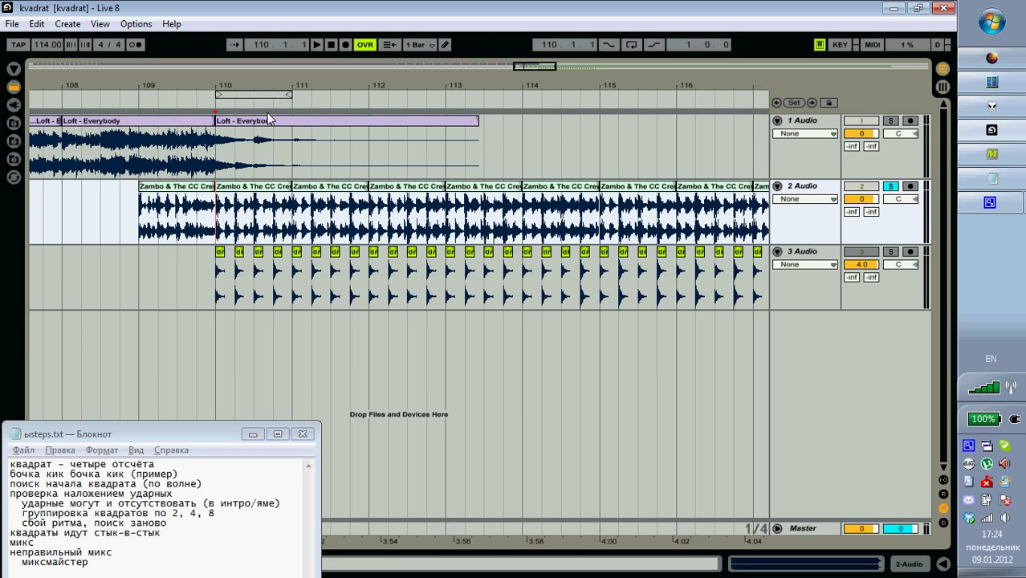
{"action": "left_click_drag", "start_coordinate": [254, 92], "coordinate": [267, 151]}
{"action": "left_click", "coordinate": [274, 188]}
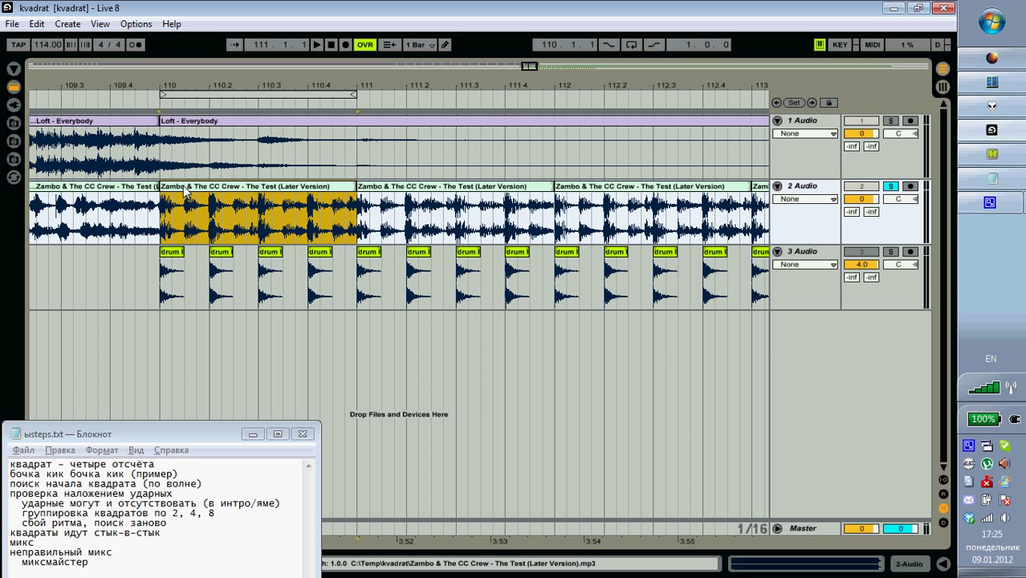
{"action": "left_click", "coordinate": [382, 192]}
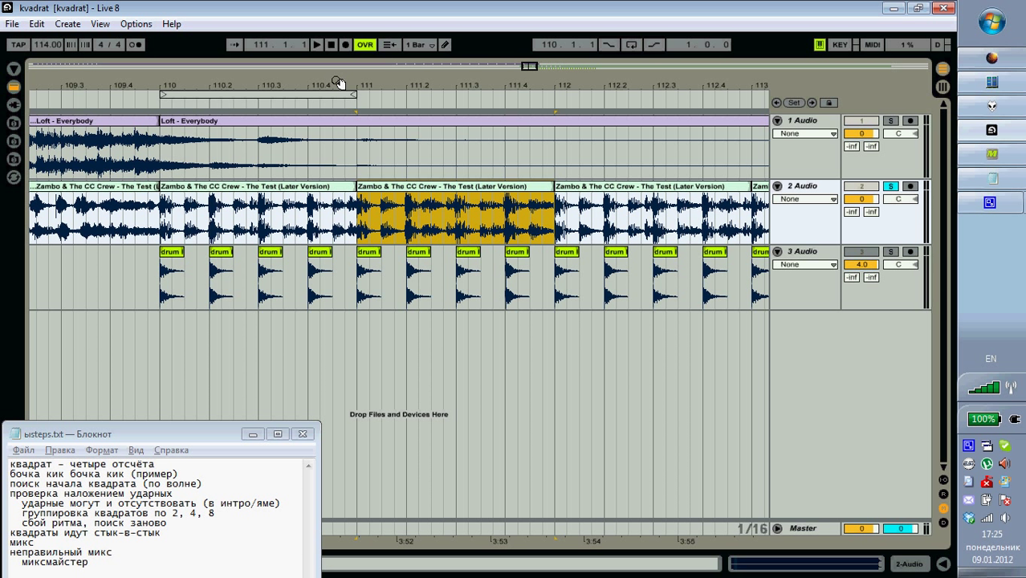
Solo the third track instead of the second and play its drum hits from bar 110.
{"action": "left_click", "coordinate": [892, 253]}
{"action": "left_click", "coordinate": [781, 242]}
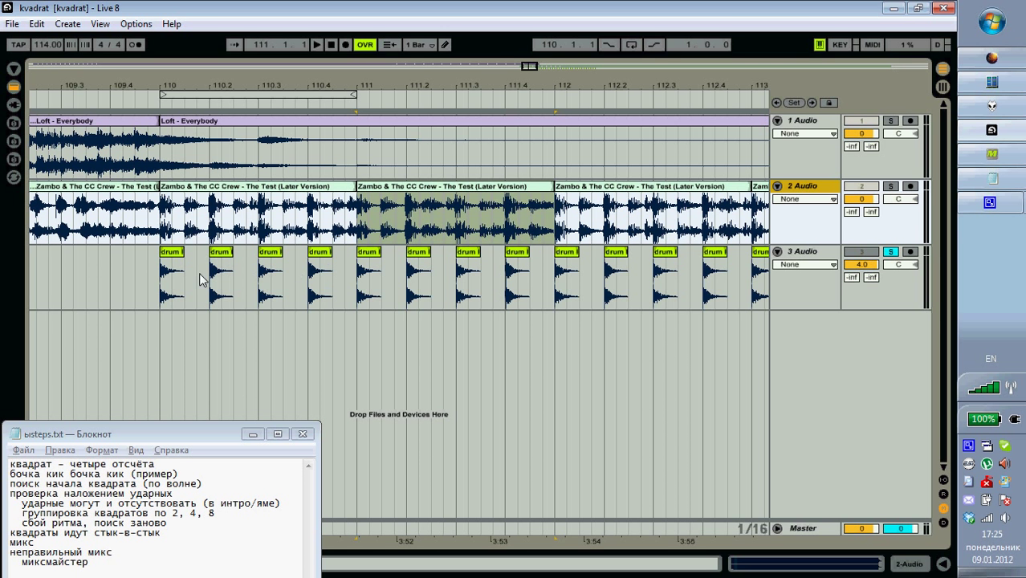
{"action": "left_click", "coordinate": [165, 285]}
{"action": "key", "text": "space"}
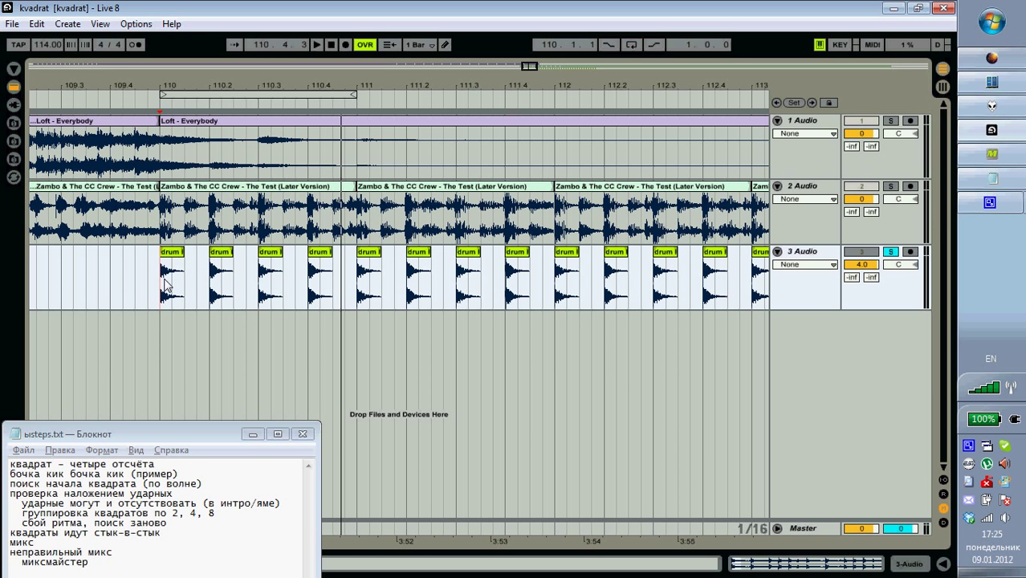
Turn off the third track's solo, mute the first track, and play the Zambo track together with the drum hits from bar 110.
{"action": "left_click_drag", "start_coordinate": [304, 79], "coordinate": [257, 77]}
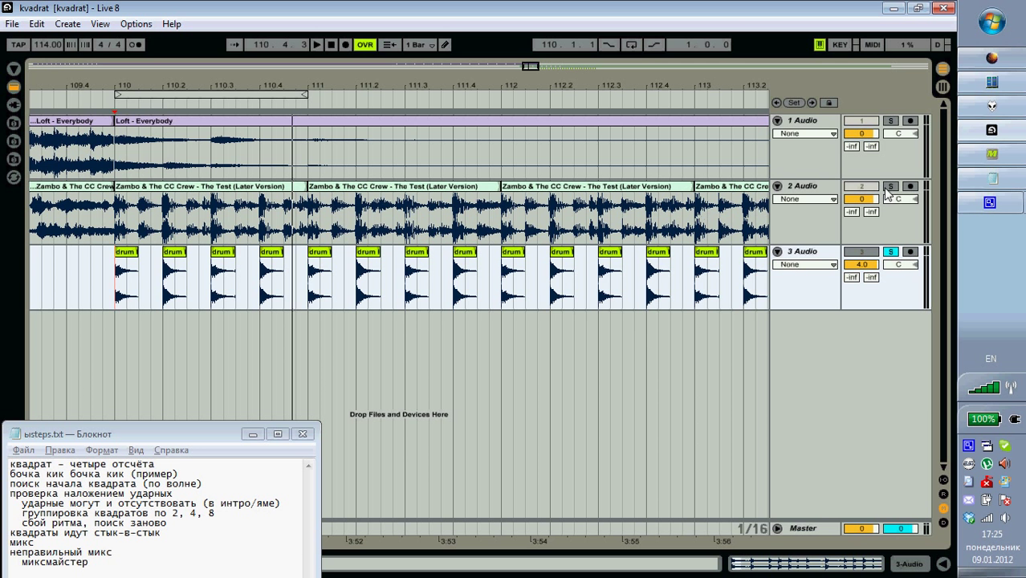
{"action": "left_click", "coordinate": [891, 253]}
{"action": "left_click", "coordinate": [874, 253]}
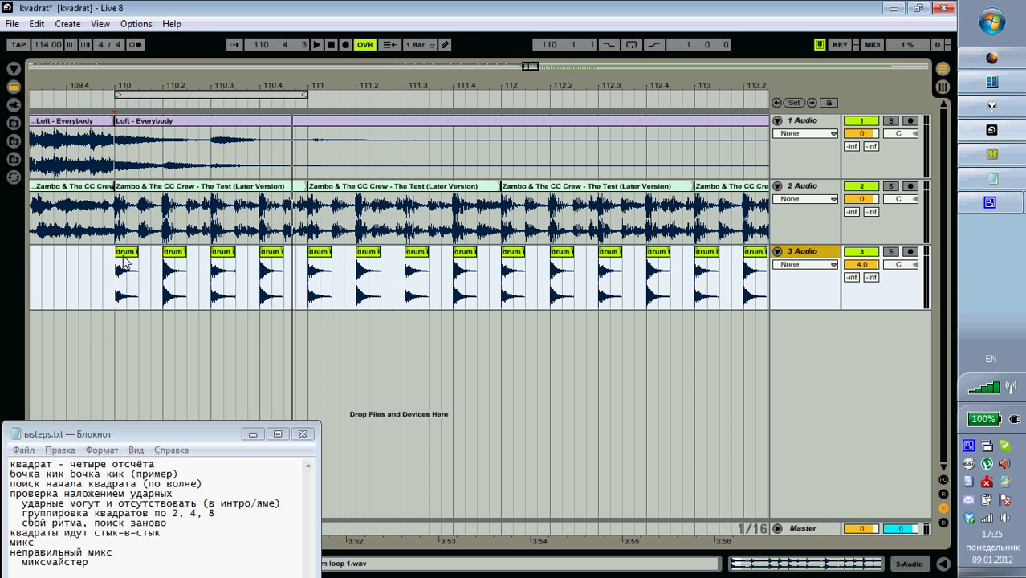
{"action": "left_click", "coordinate": [862, 121]}
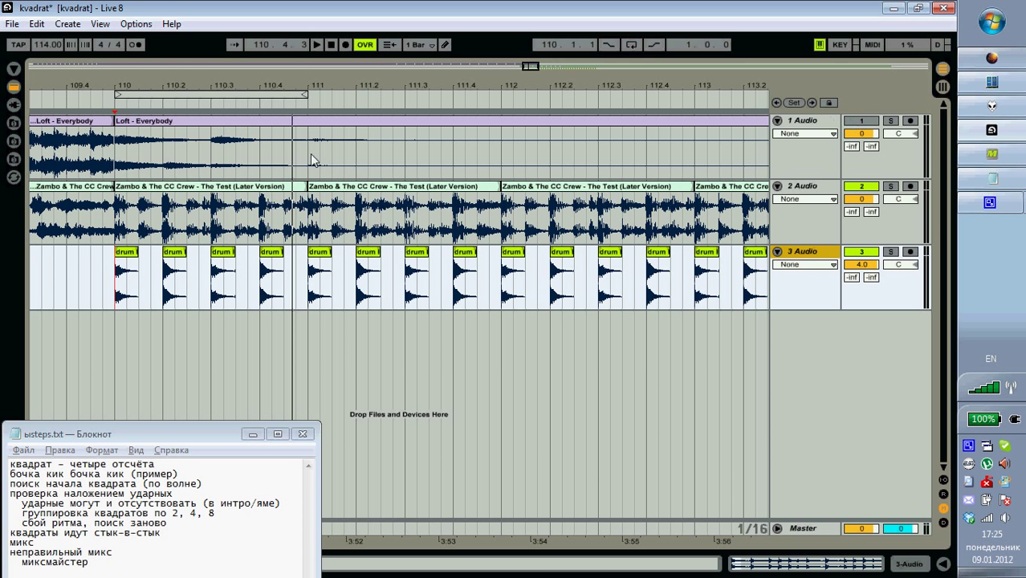
{"action": "key", "text": "space"}
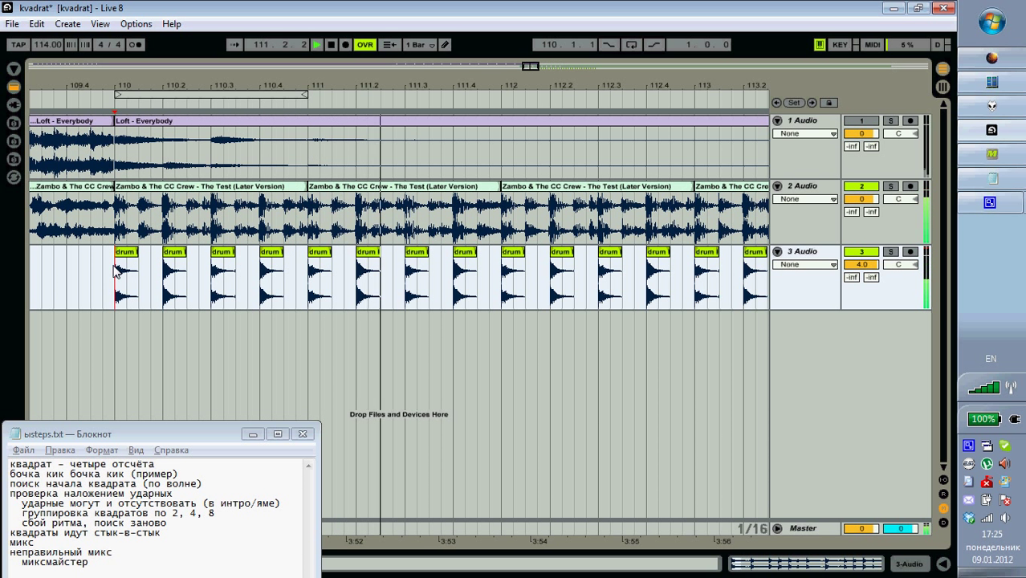
{"action": "key", "text": "space"}
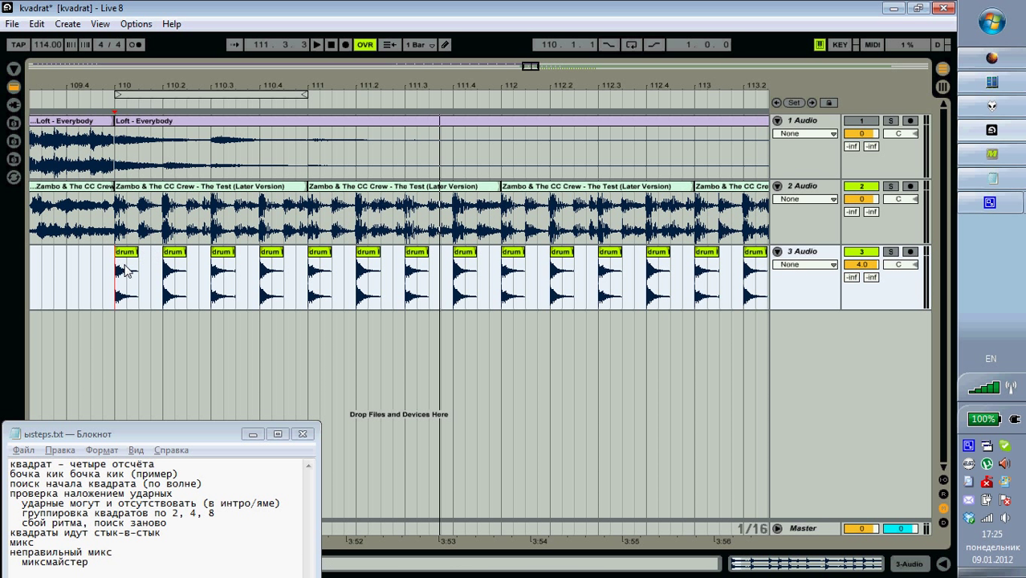
Try moving the bar 110 Zambo clip to start at 110.1.2, play it against the drum hits, and undo the move.
{"action": "left_click", "coordinate": [115, 217]}
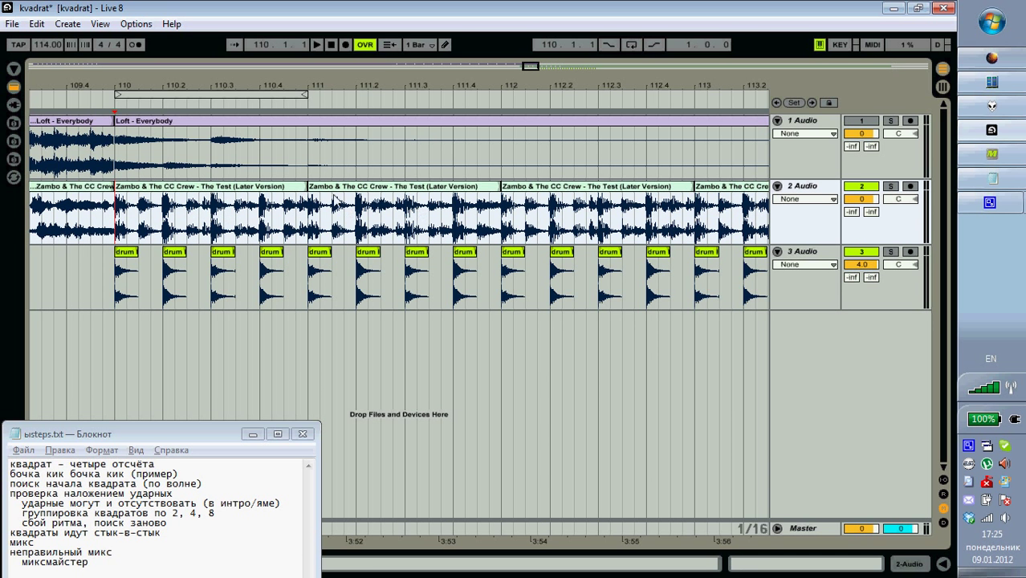
{"action": "left_click", "coordinate": [294, 189]}
{"action": "left_click_drag", "start_coordinate": [294, 190], "coordinate": [305, 191]}
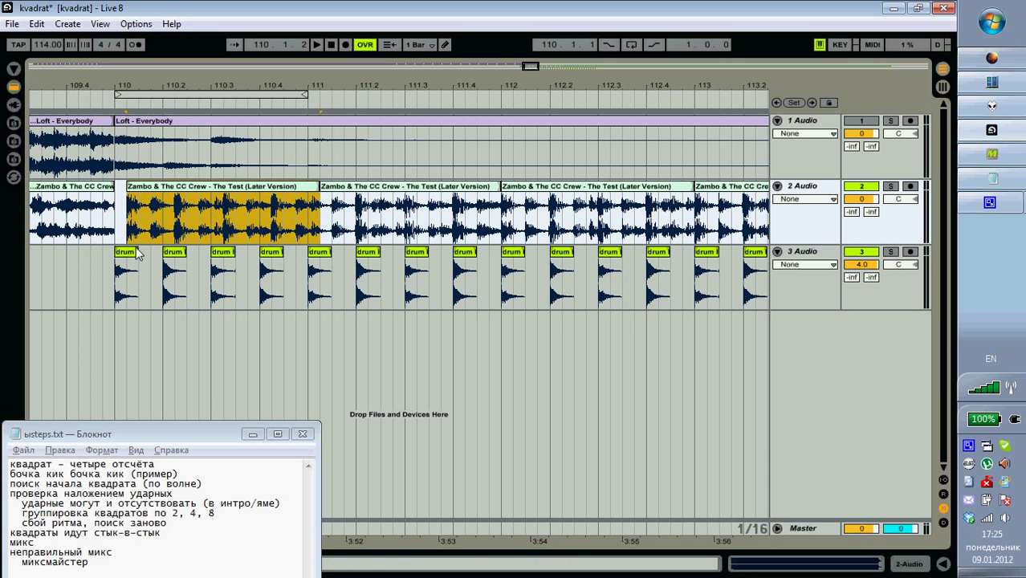
{"action": "left_click", "coordinate": [101, 278]}
{"action": "key", "text": "space"}
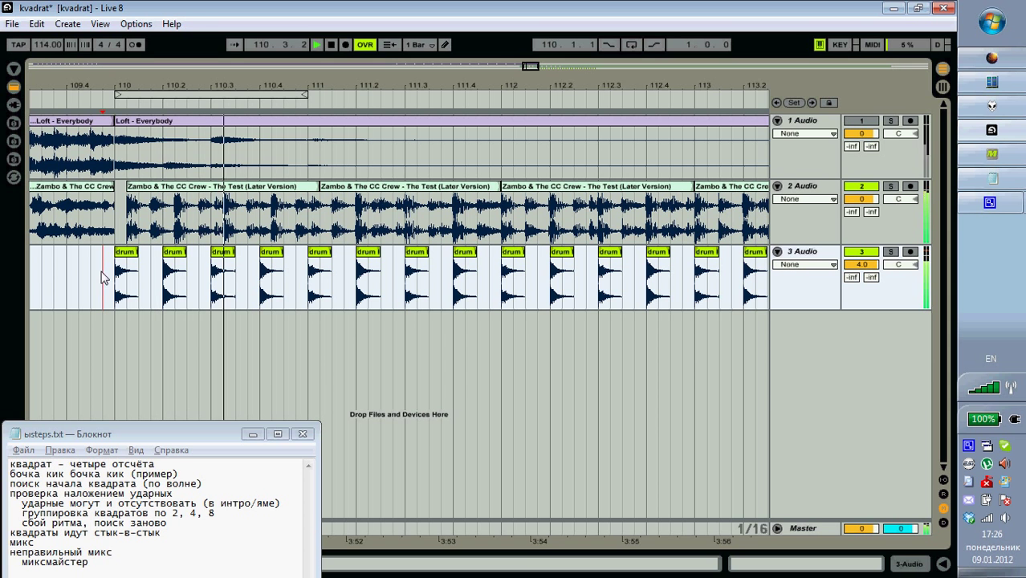
{"action": "key", "text": "ctrl+z"}
{"action": "key", "text": "space"}
Activate the first track, mute the second, and play Loft - Everybody from bar 2.
{"action": "left_click_drag", "start_coordinate": [356, 86], "coordinate": [356, 87]}
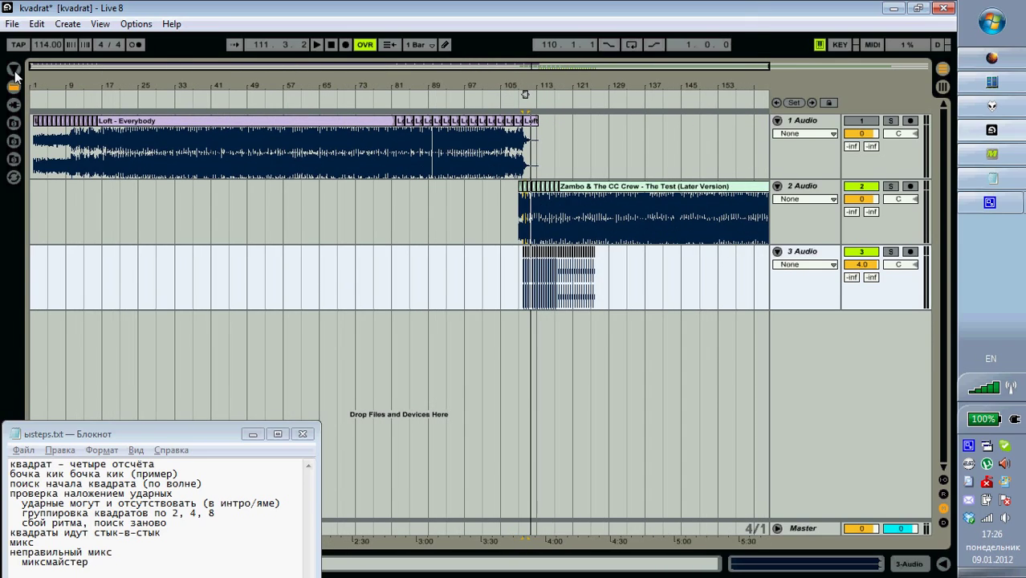
{"action": "left_click_drag", "start_coordinate": [31, 84], "coordinate": [33, 82]}
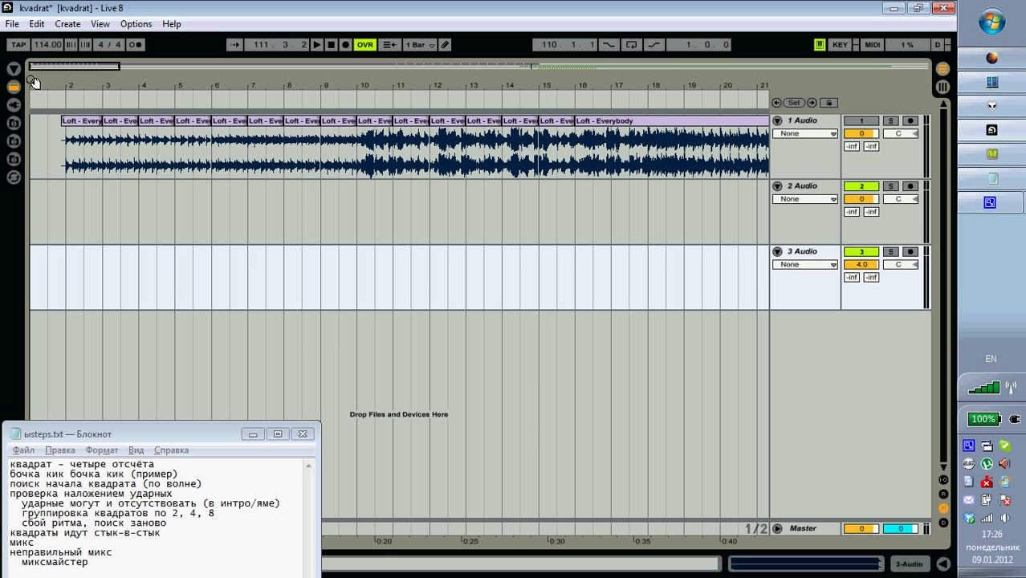
{"action": "left_click", "coordinate": [66, 162]}
{"action": "key", "text": "space"}
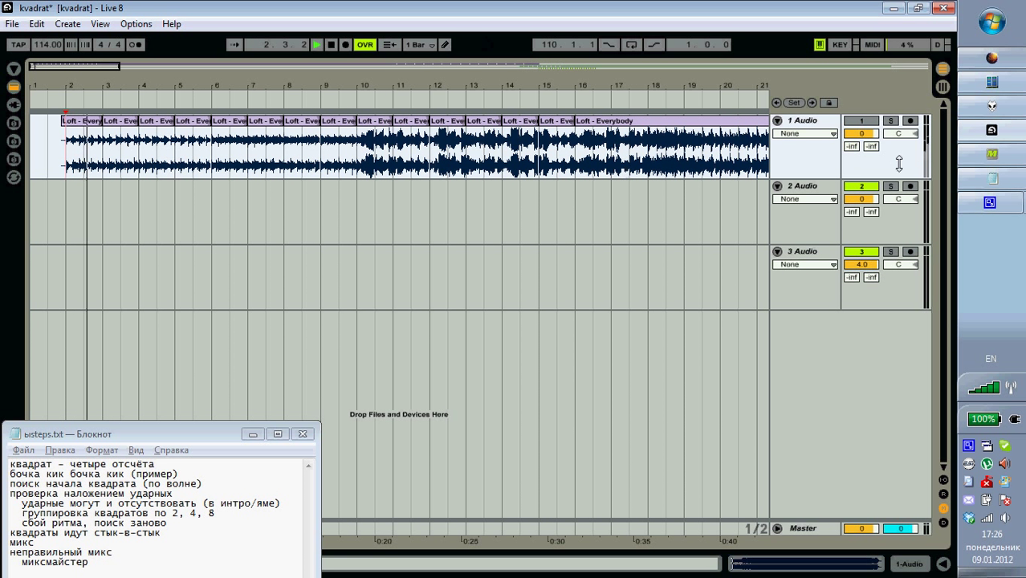
{"action": "left_click", "coordinate": [862, 121]}
{"action": "left_click", "coordinate": [862, 187]}
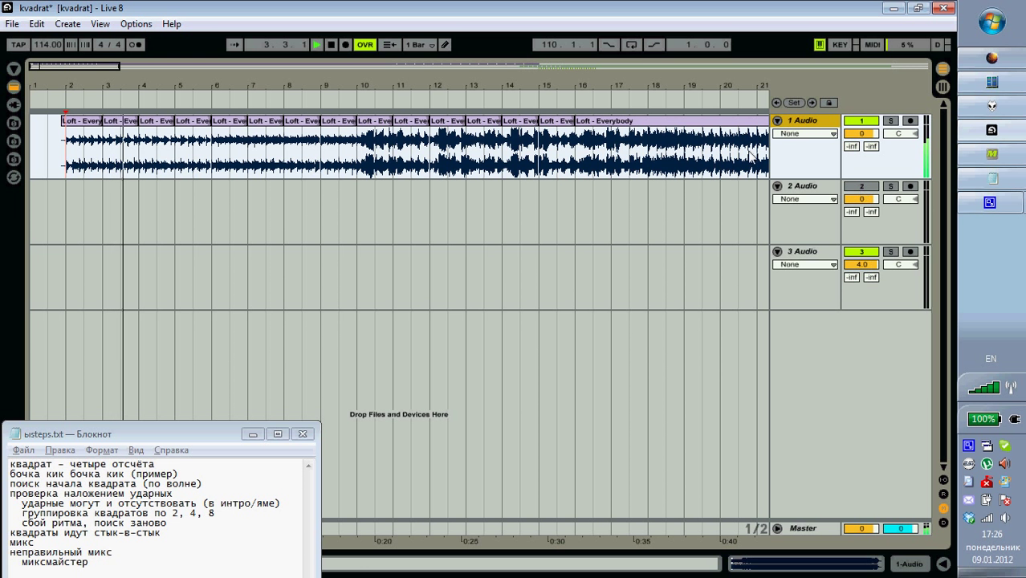
{"action": "key", "text": "space"}
{"action": "key", "text": "space"}
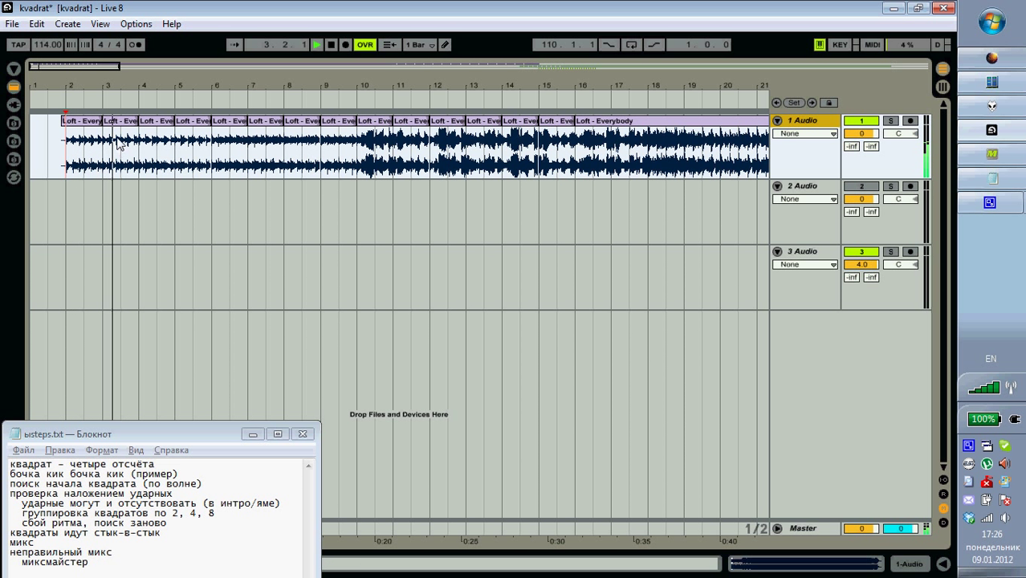
Select the Loft clips at bars 6 and 7 during playback and set the playback start to bar 10.
{"action": "left_click", "coordinate": [199, 132]}
{"action": "left_click", "coordinate": [231, 131]}
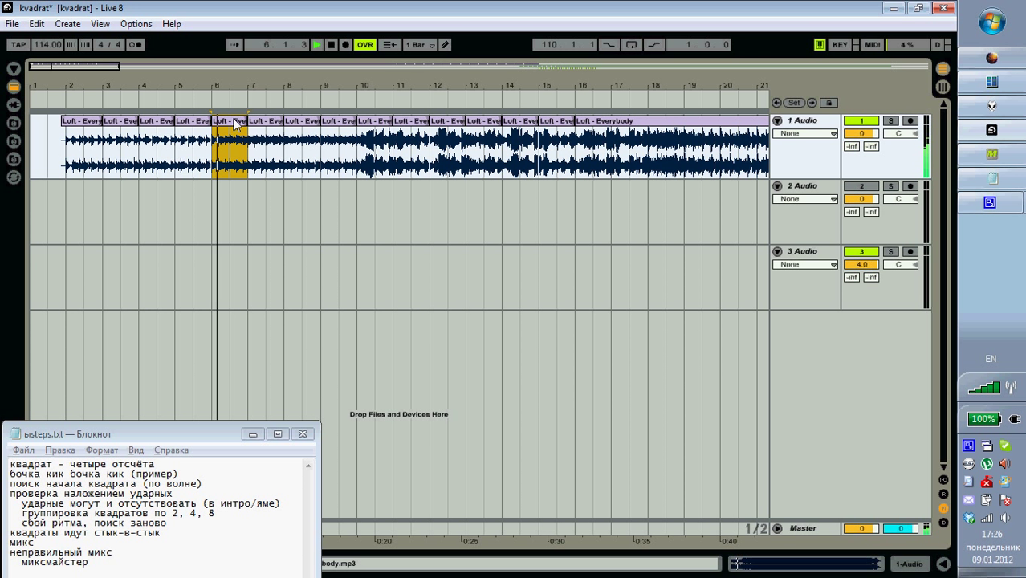
{"action": "left_click", "coordinate": [267, 127]}
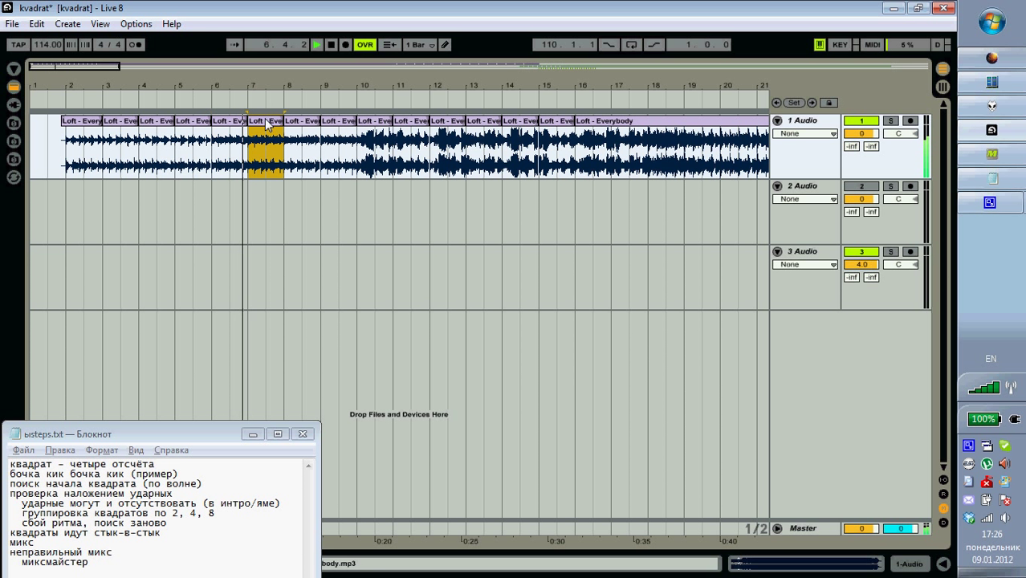
{"action": "left_click", "coordinate": [361, 146]}
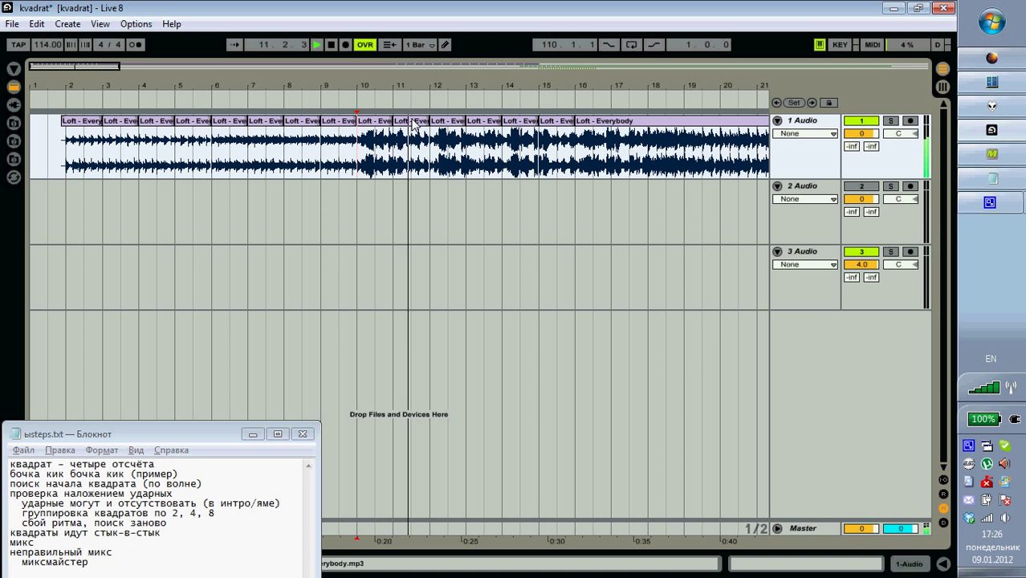
Play Loft - Everybody briefly from the middle of bar 9 and set the playback start to bar 10.
{"action": "key", "text": "space"}
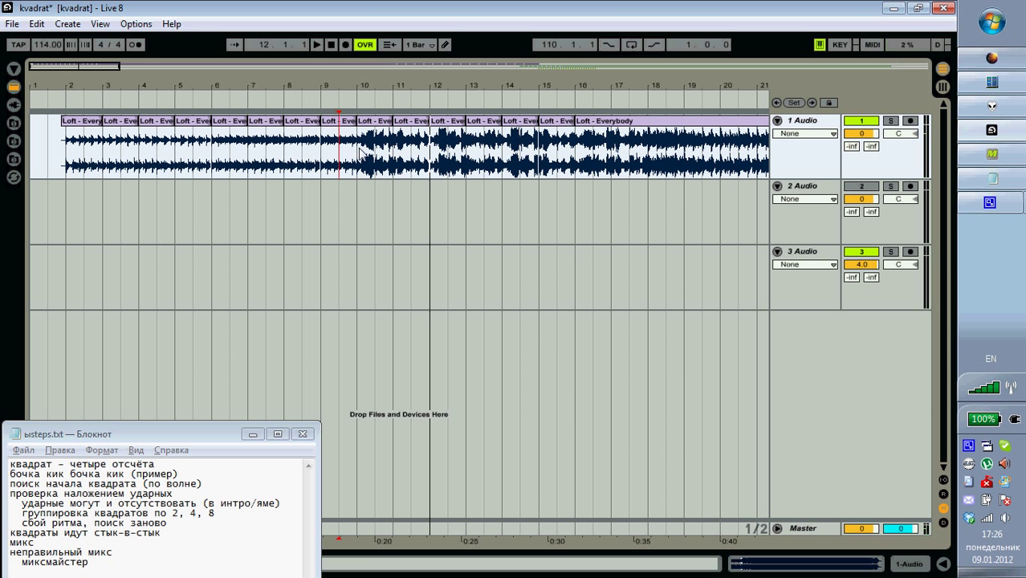
{"action": "left_click", "coordinate": [339, 156]}
{"action": "key", "text": "space"}
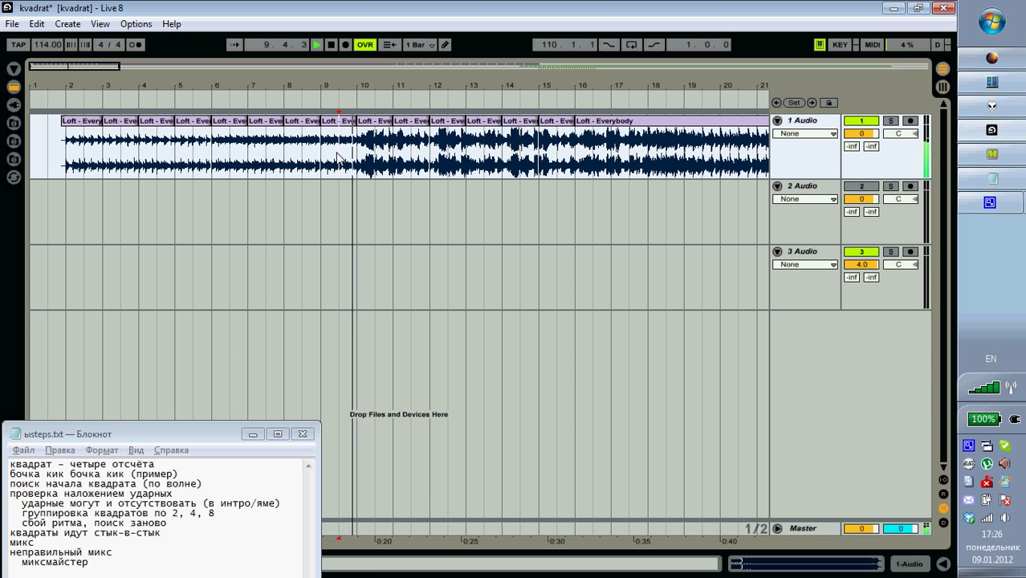
{"action": "key", "text": "space"}
{"action": "left_click", "coordinate": [358, 152]}
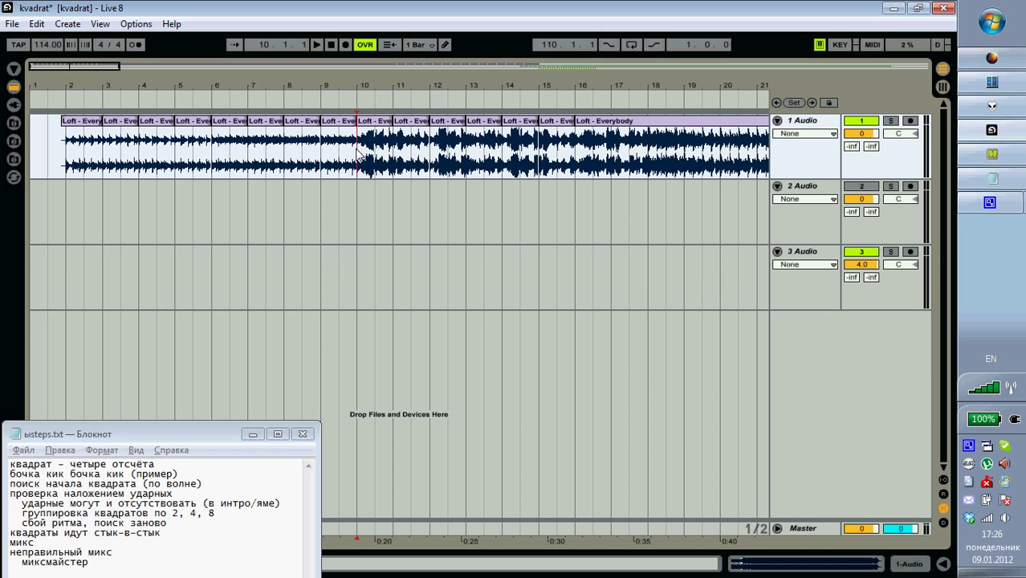
Select the Loft clips at bars 9 and 10 in turn, and play the section change from 9.2.1.
{"action": "left_click_drag", "start_coordinate": [394, 83], "coordinate": [254, 84]}
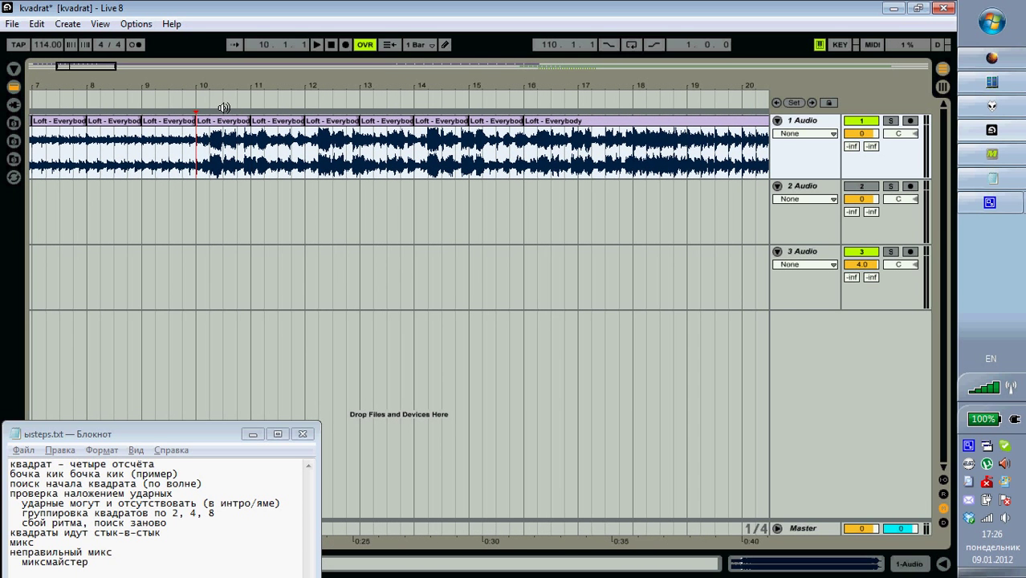
{"action": "left_click", "coordinate": [174, 123]}
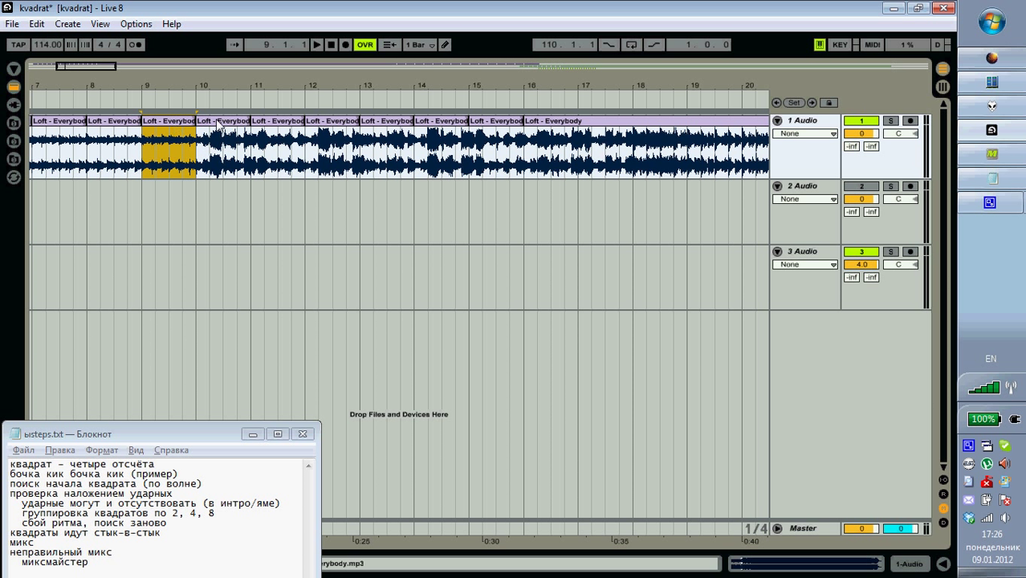
{"action": "left_click", "coordinate": [220, 124]}
{"action": "left_click", "coordinate": [171, 155]}
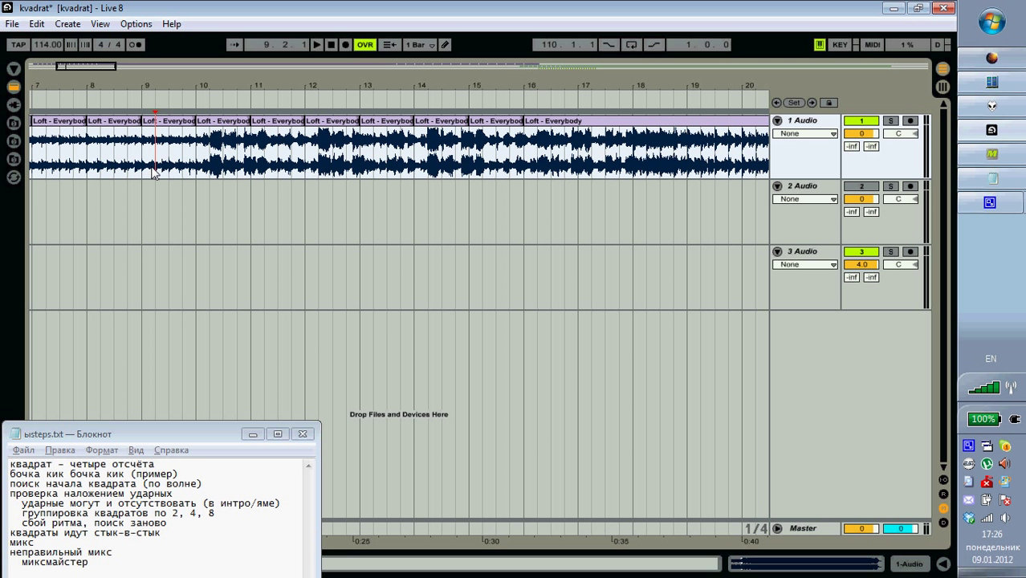
{"action": "key", "text": "space"}
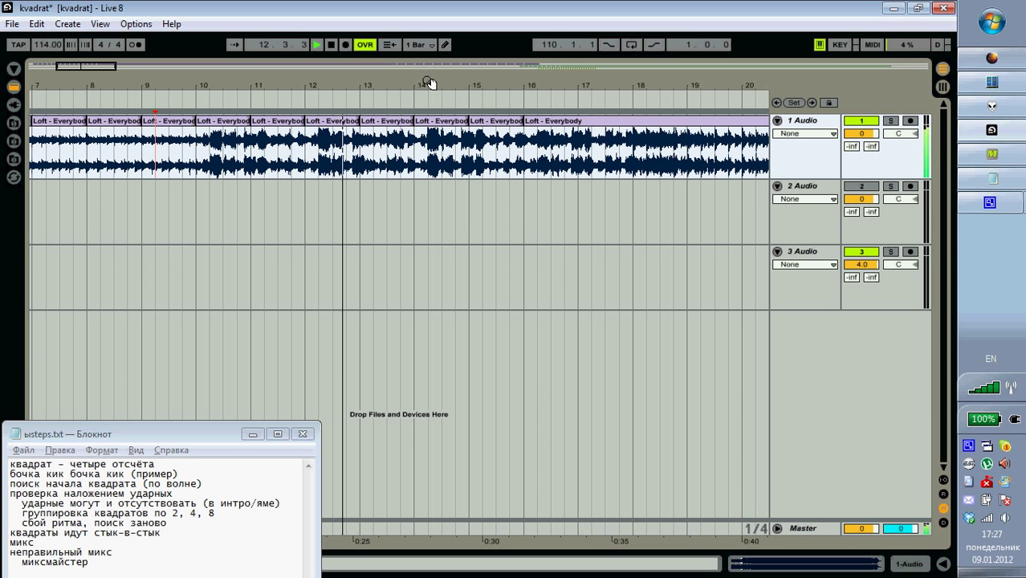
{"action": "left_click_drag", "start_coordinate": [428, 82], "coordinate": [49, 83]}
{"action": "key", "text": "space"}
Play Loft - Everybody from bar 80 through the first cut clips starting at bar 82.
{"action": "left_click_drag", "start_coordinate": [521, 84], "coordinate": [522, 85]}
{"action": "key", "text": "plus"}
{"action": "key", "text": "plus"}
{"action": "key", "text": "plus"}
{"action": "key", "text": "space"}
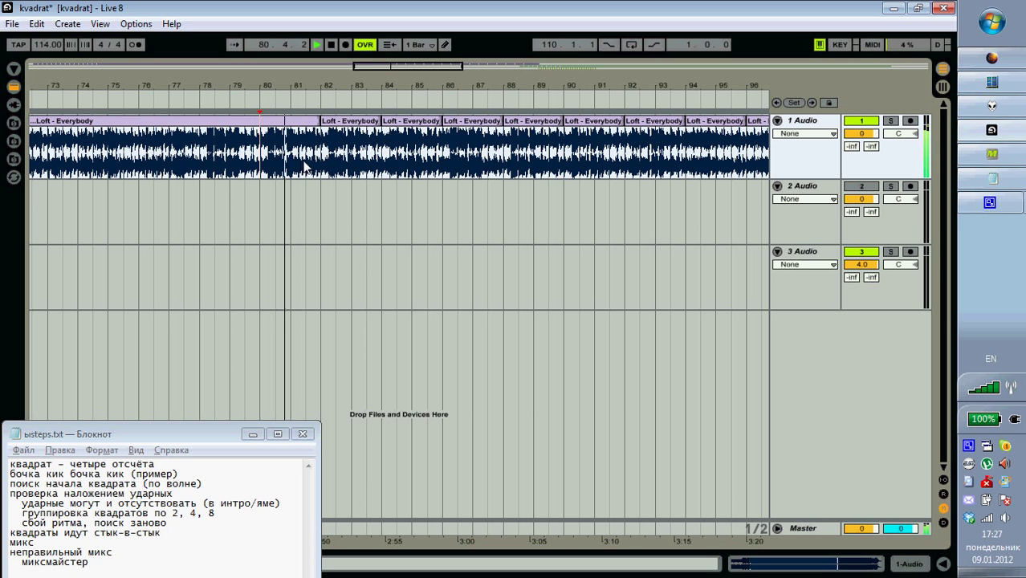
{"action": "key", "text": "plus"}
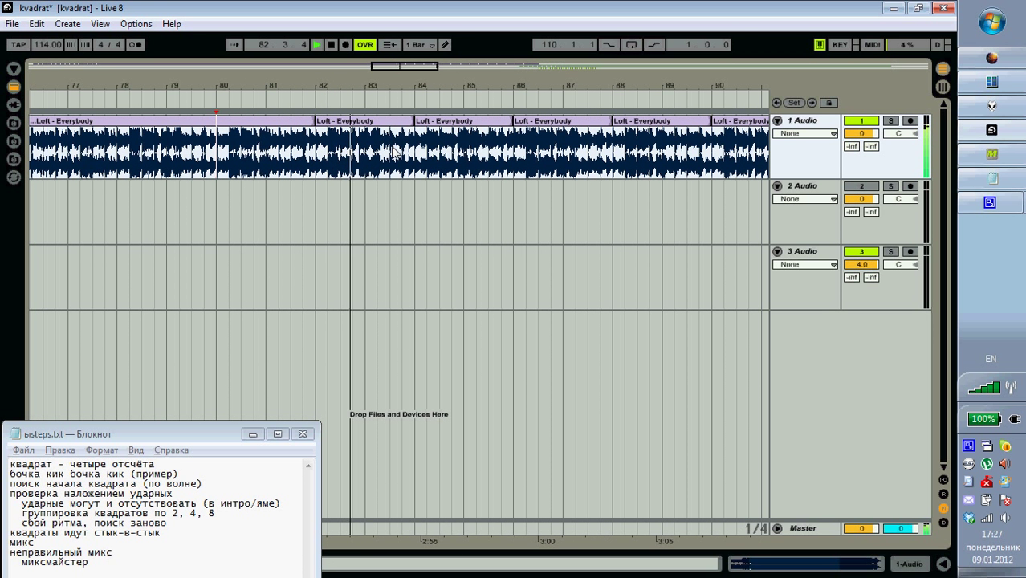
{"action": "mouse_move", "coordinate": [469, 86]}
{"action": "left_mouse_down"}
{"action": "mouse_move", "coordinate": [300, 86]}
{"action": "mouse_move", "coordinate": [300, 64]}
{"action": "mouse_move", "coordinate": [162, 64]}
{"action": "left_mouse_up"}
{"action": "key", "text": "space"}
Highlight Loft - Everybody's section from bar 106 to bar 110 and its fading tail from bar 110 onward.
{"action": "left_click_drag", "start_coordinate": [485, 85], "coordinate": [421, 85]}
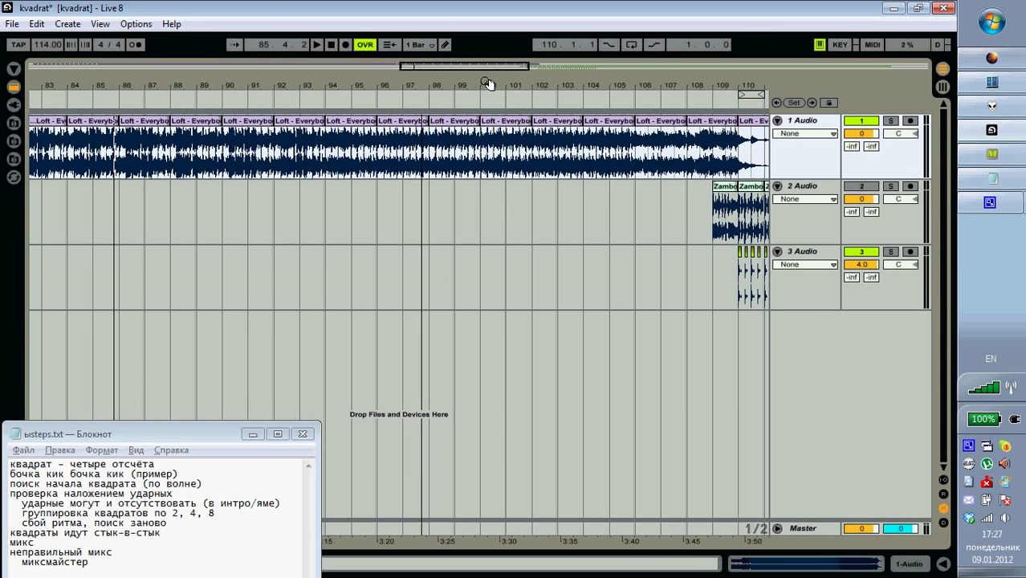
{"action": "left_click_drag", "start_coordinate": [528, 82], "coordinate": [268, 83]}
{"action": "left_click_drag", "start_coordinate": [441, 79], "coordinate": [420, 100]}
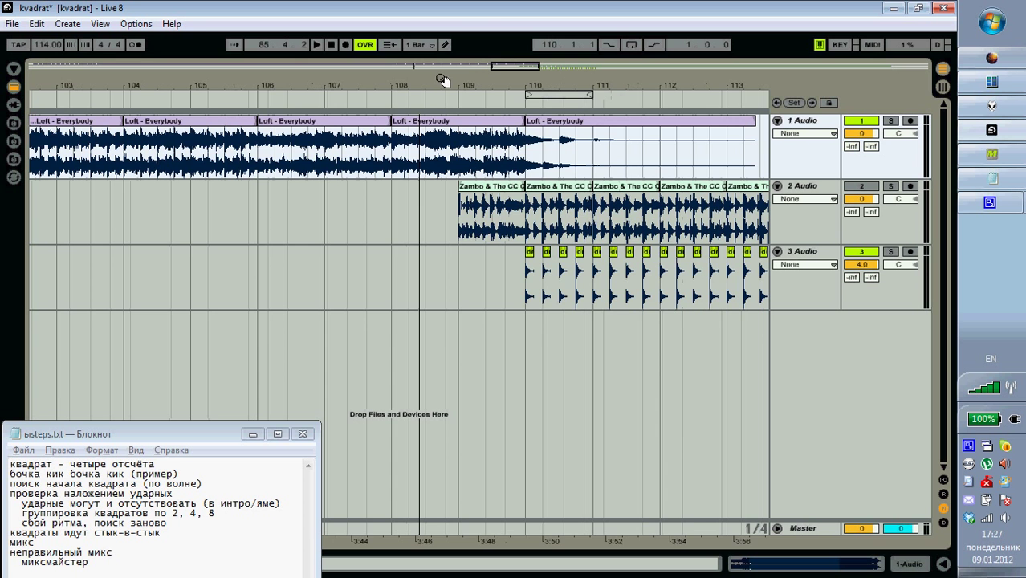
{"action": "key", "text": "minus"}
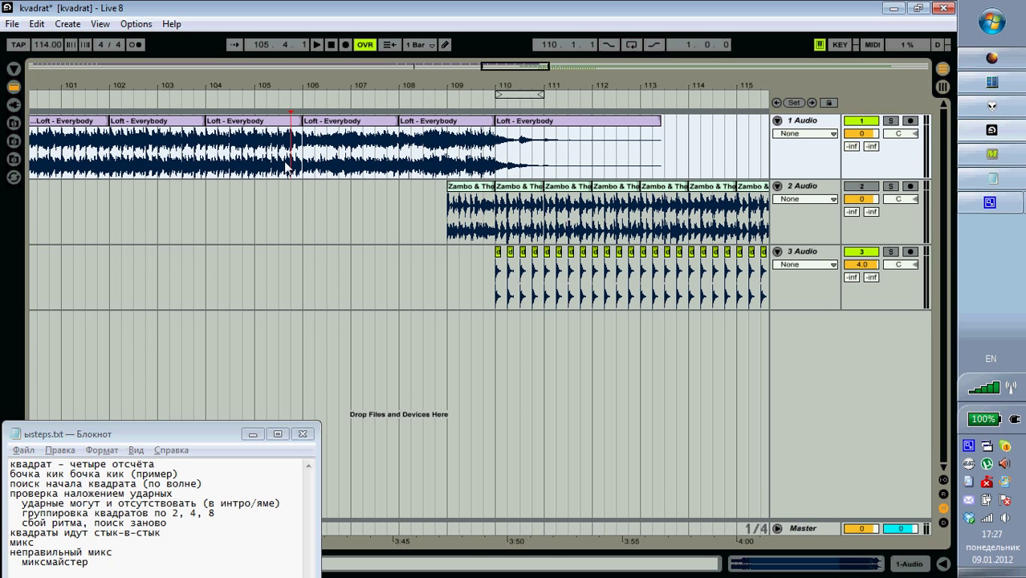
{"action": "left_click", "coordinate": [302, 165]}
{"action": "left_click_drag", "start_coordinate": [307, 160], "coordinate": [493, 169]}
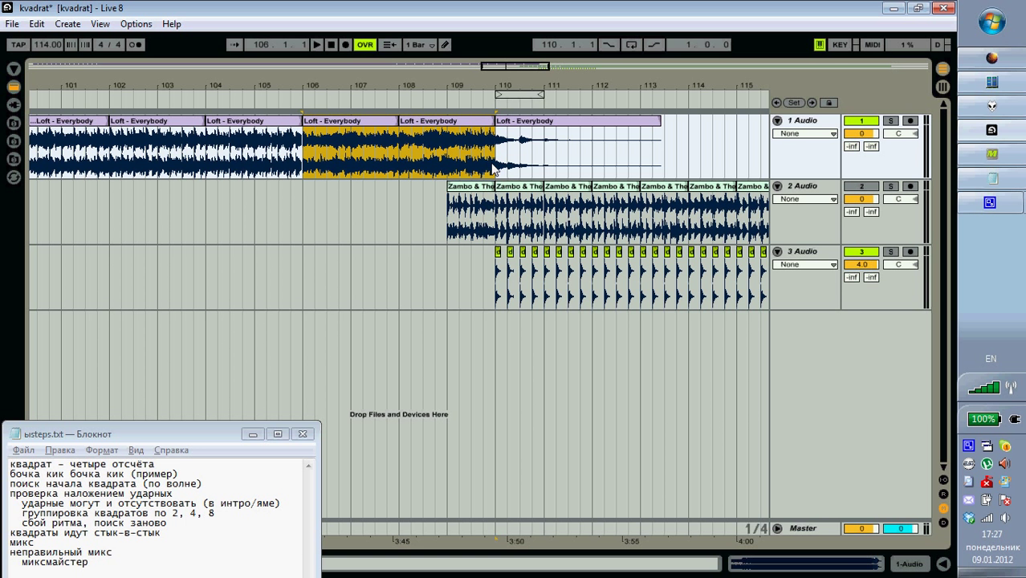
{"action": "left_click_drag", "start_coordinate": [507, 157], "coordinate": [717, 145]}
{"action": "left_click", "coordinate": [568, 140]}
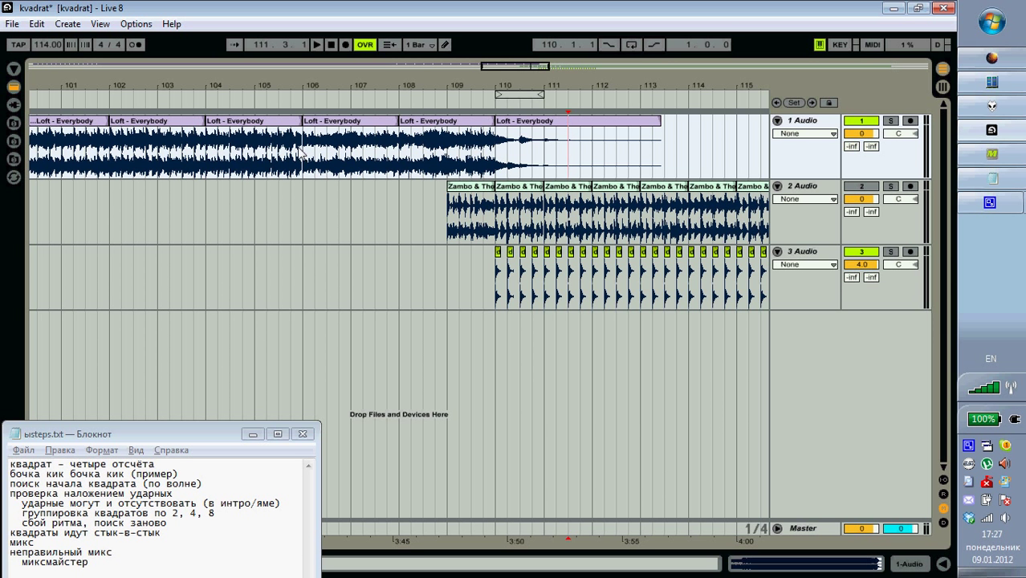
Play Loft - Everybody from 104.3 across the section change and set the playback start to bar 106.
{"action": "left_click_drag", "start_coordinate": [356, 90], "coordinate": [309, 84]}
{"action": "left_click", "coordinate": [171, 161]}
{"action": "key", "text": "space"}
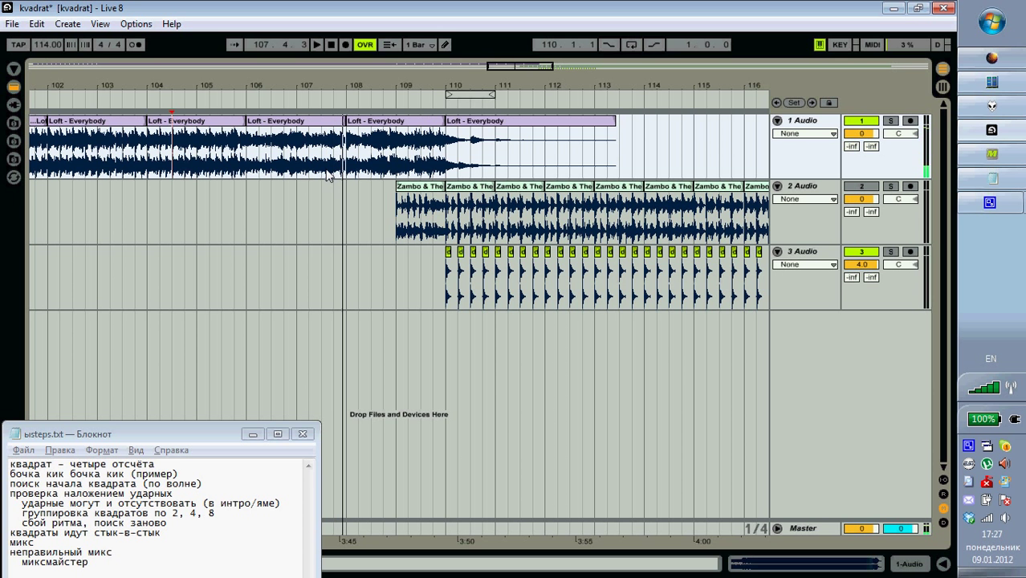
{"action": "key", "text": "space"}
{"action": "left_click", "coordinate": [251, 164]}
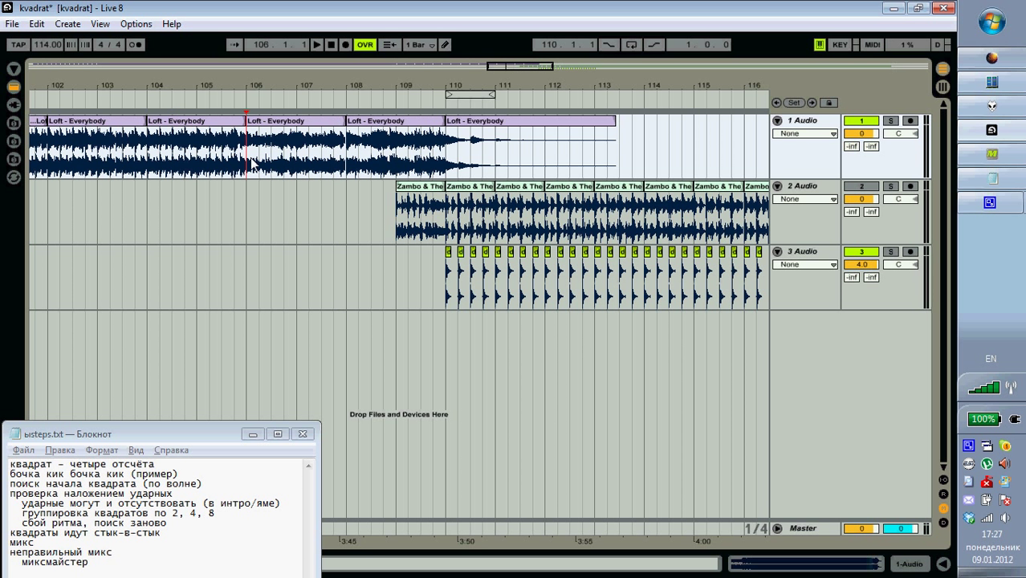
Highlight the four-square group from bar 2 to 6 and the eight-square group from bar 10 to 18 in Loft.
{"action": "left_click_drag", "start_coordinate": [374, 89], "coordinate": [295, 90]}
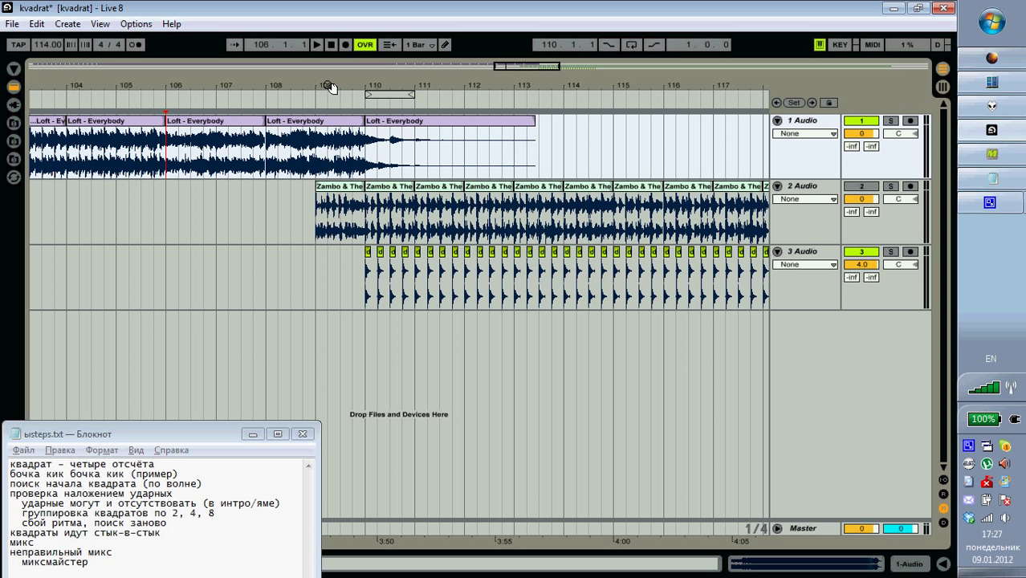
{"action": "left_click_drag", "start_coordinate": [330, 86], "coordinate": [329, 86]}
{"action": "left_click_drag", "start_coordinate": [36, 85], "coordinate": [37, 85]}
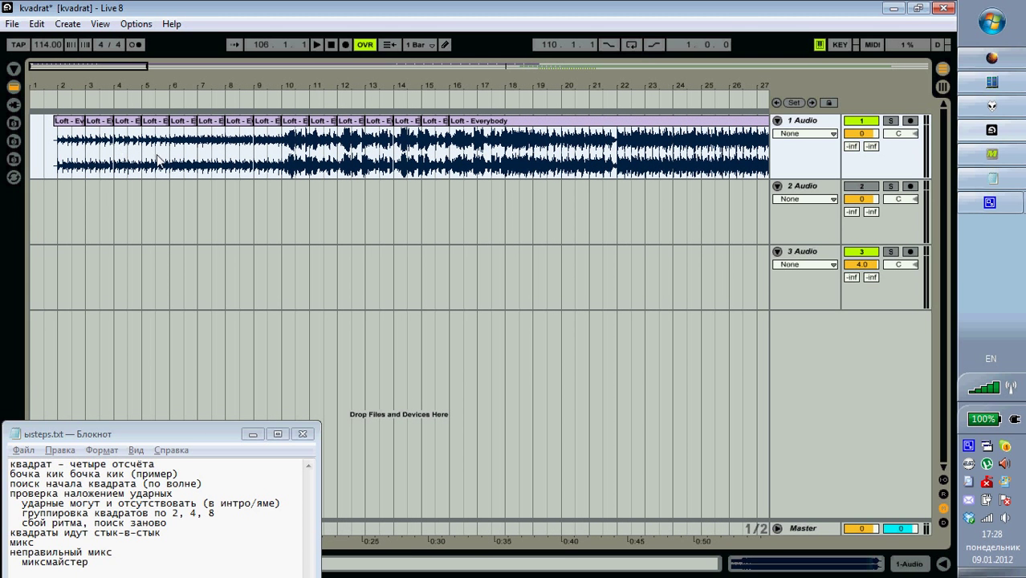
{"action": "left_click_drag", "start_coordinate": [171, 157], "coordinate": [66, 166]}
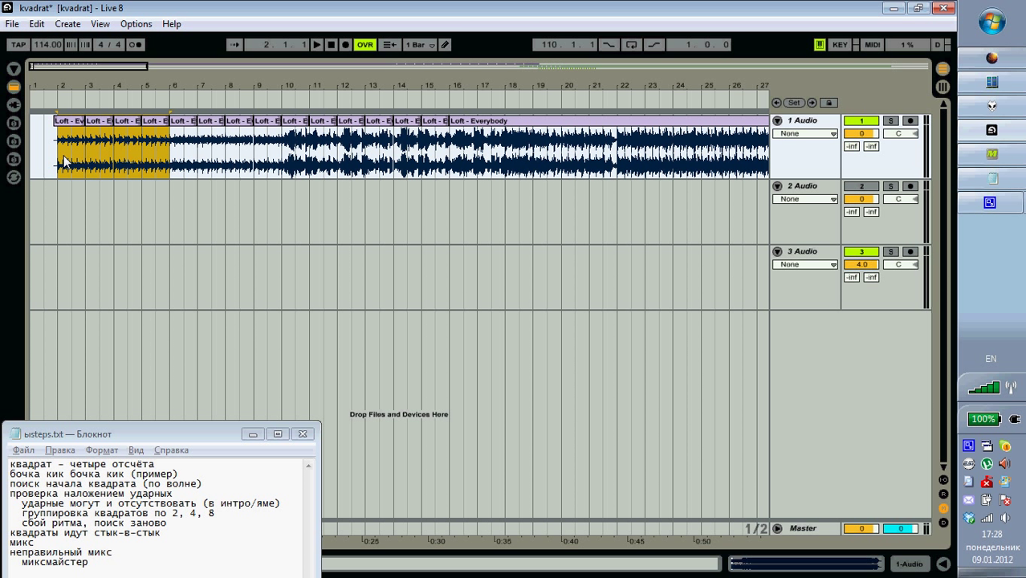
{"action": "left_click", "coordinate": [169, 138]}
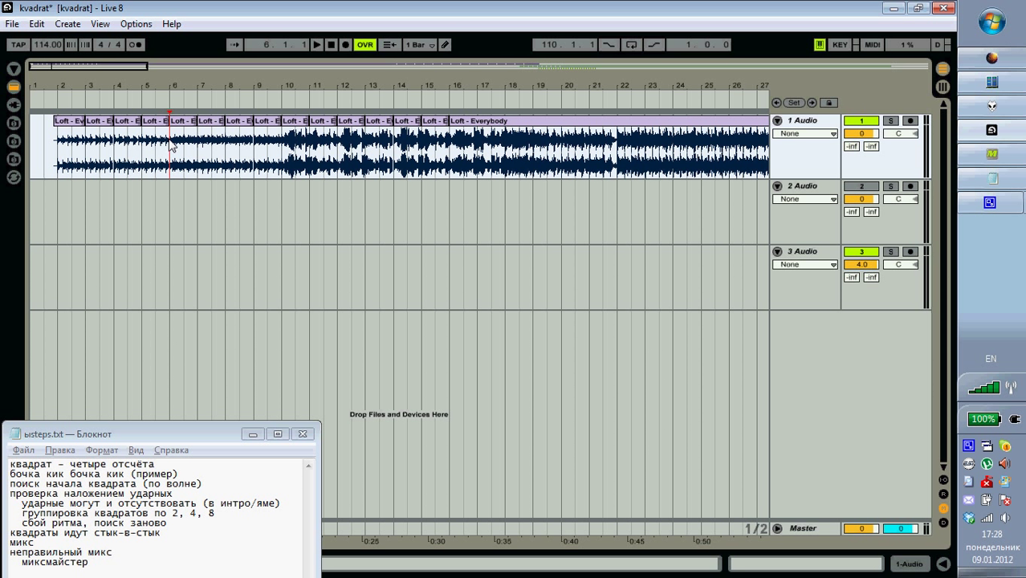
{"action": "left_click_drag", "start_coordinate": [172, 147], "coordinate": [506, 166]}
{"action": "left_click", "coordinate": [282, 145]}
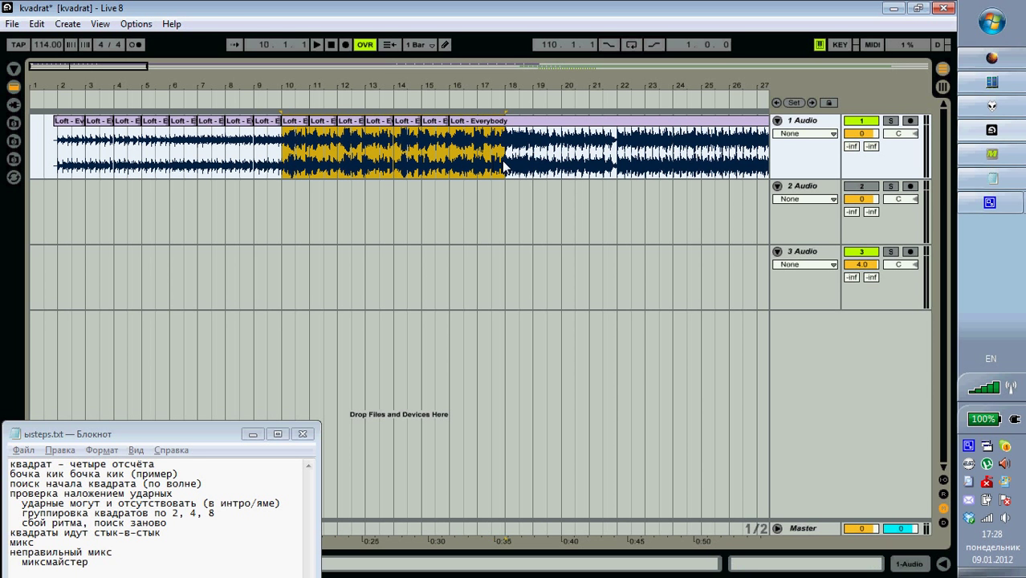
Highlight Loft's next group of squares from bar 18 to 22 and set the playback start to bar 23.
{"action": "left_click_drag", "start_coordinate": [525, 80], "coordinate": [339, 81]}
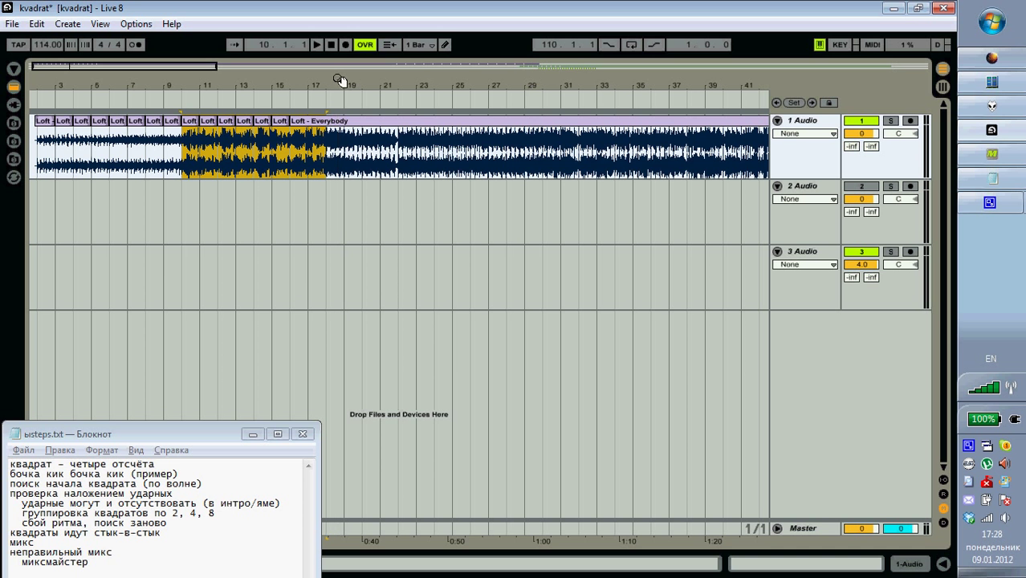
{"action": "left_click_drag", "start_coordinate": [329, 159], "coordinate": [398, 161]}
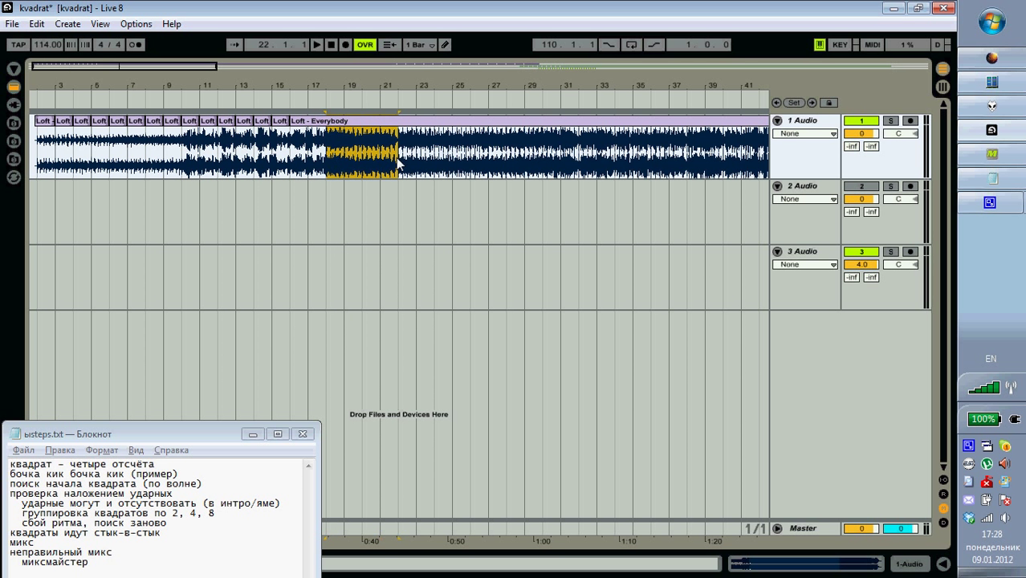
{"action": "left_click", "coordinate": [414, 160]}
{"action": "left_click_drag", "start_coordinate": [447, 87], "coordinate": [375, 84]}
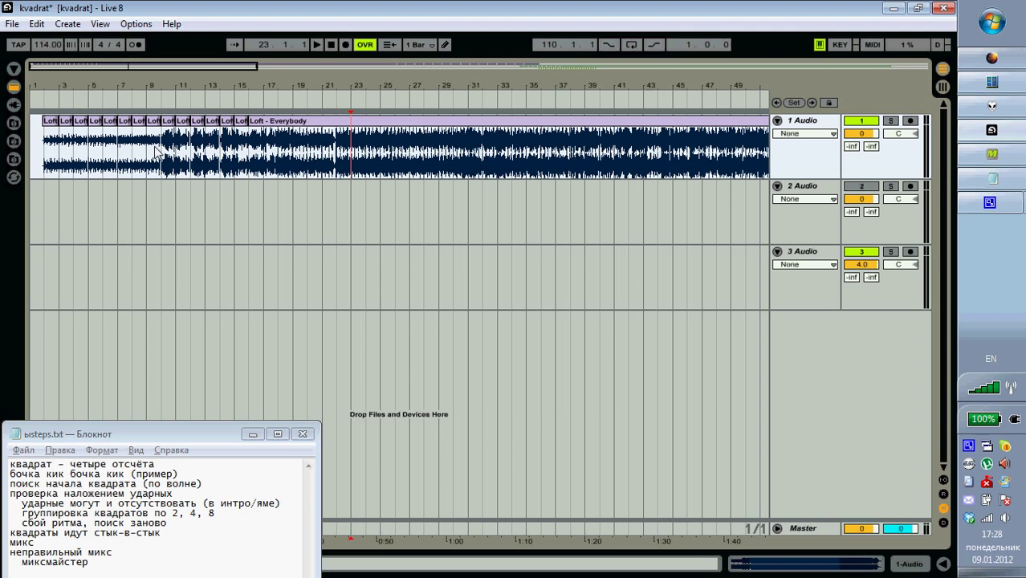
Play the middle of Loft - Everybody briefly, select bars 63 to 65, and set the playback start to bar 69.
{"action": "left_click_drag", "start_coordinate": [276, 80], "coordinate": [277, 81]}
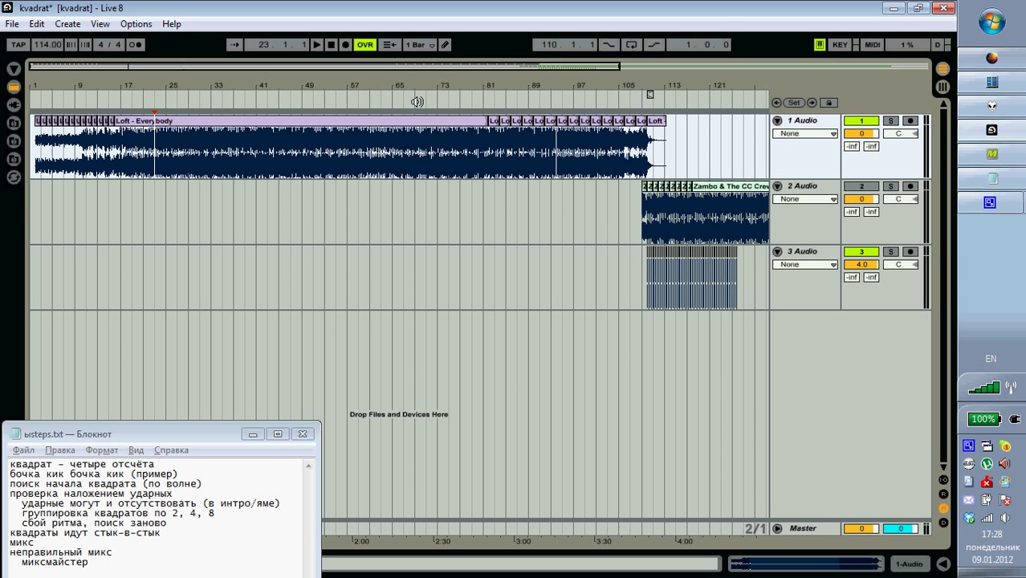
{"action": "left_click_drag", "start_coordinate": [463, 89], "coordinate": [465, 85]}
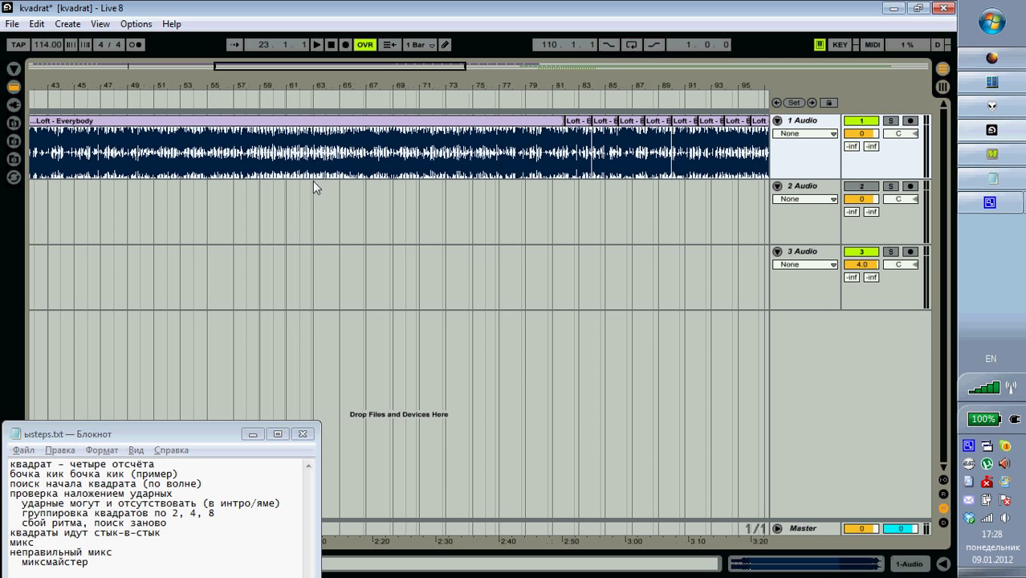
{"action": "left_click", "coordinate": [275, 173]}
{"action": "key", "text": "space"}
{"action": "key", "text": "space"}
{"action": "left_click_drag", "start_coordinate": [315, 151], "coordinate": [337, 153]}
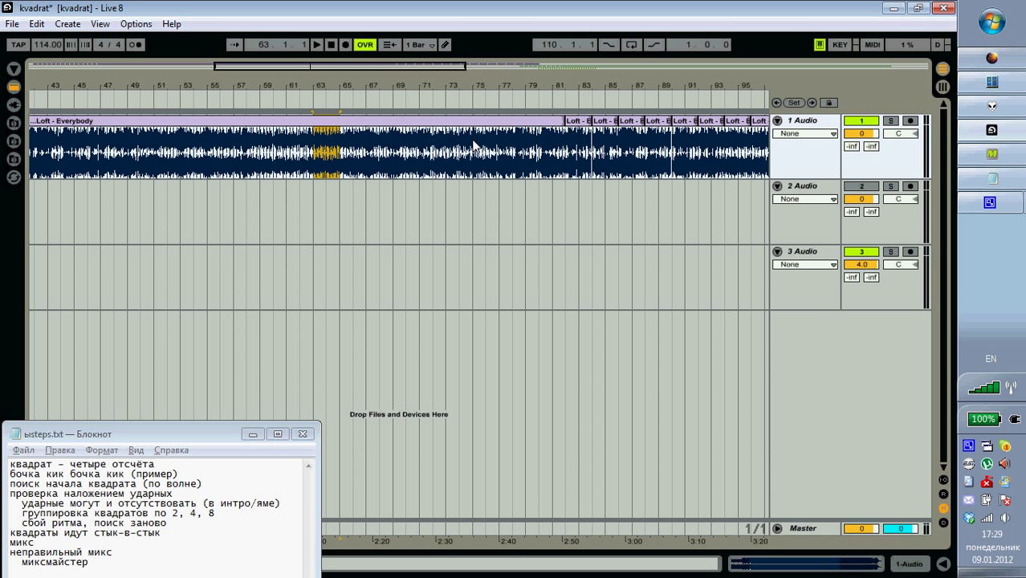
{"action": "left_click_drag", "start_coordinate": [416, 83], "coordinate": [354, 82]}
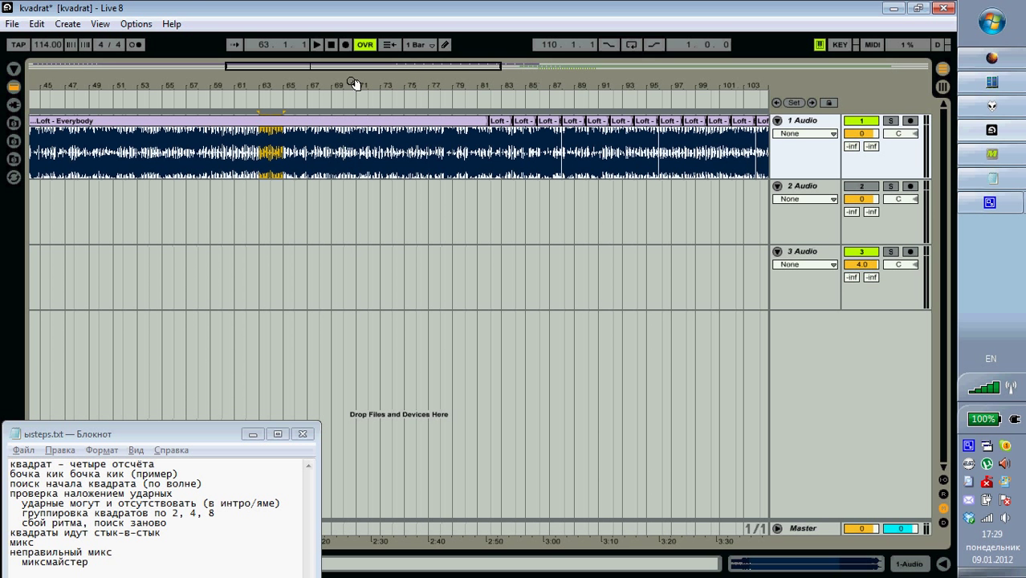
{"action": "left_click", "coordinate": [326, 146]}
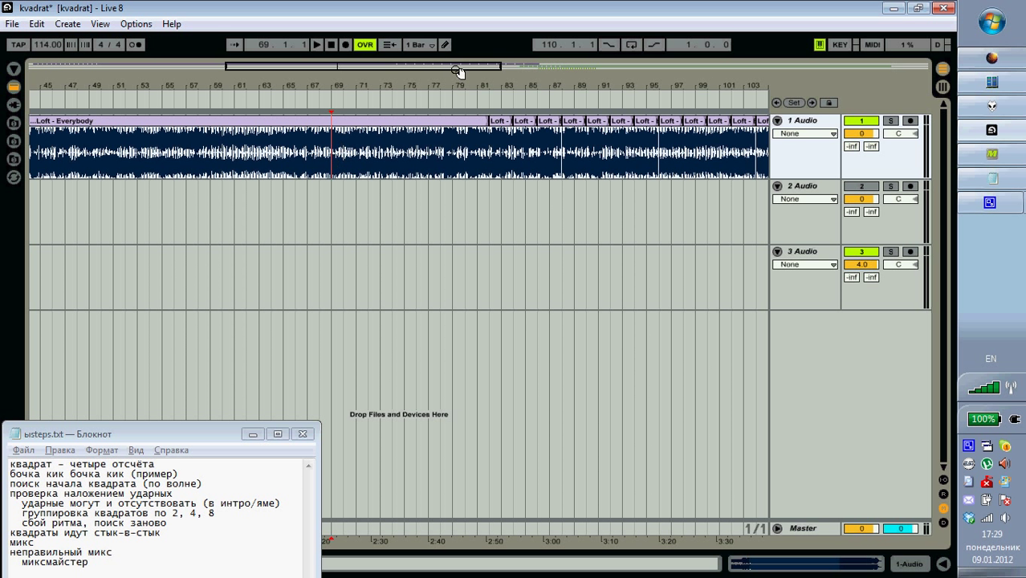
Split the two-bar Loft - Everybody clips near the end of the track at bars 109, 107 and 105.
{"action": "left_click_drag", "start_coordinate": [470, 82], "coordinate": [468, 83]}
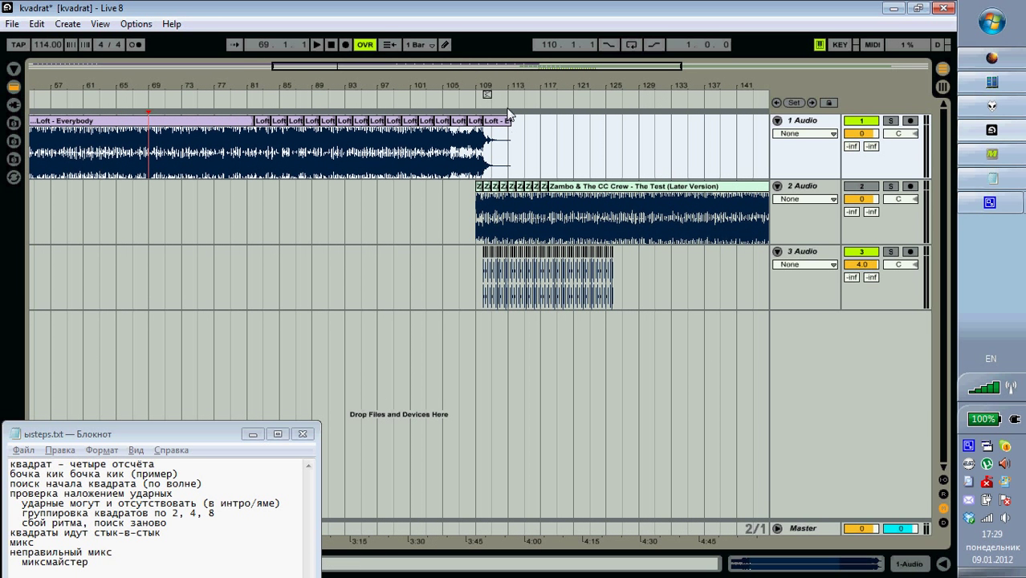
{"action": "left_click_drag", "start_coordinate": [497, 82], "coordinate": [497, 82]}
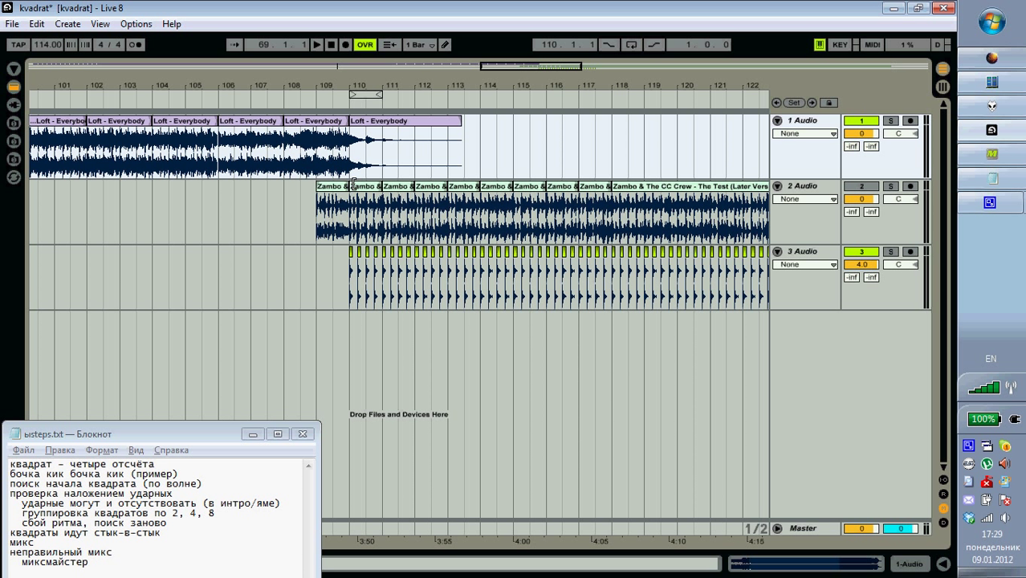
{"action": "left_click_drag", "start_coordinate": [344, 86], "coordinate": [345, 88]}
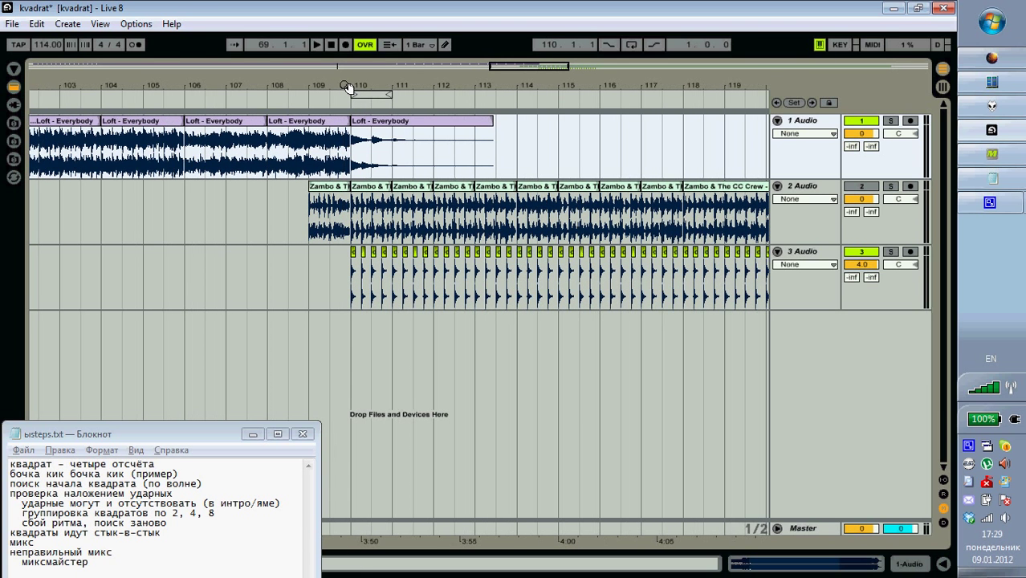
{"action": "left_click", "coordinate": [327, 127]}
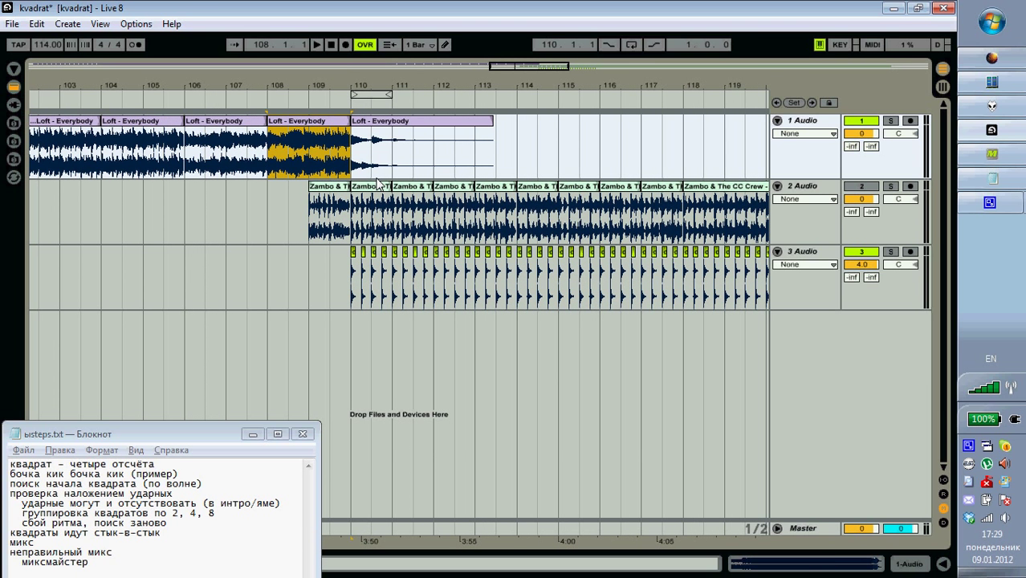
{"action": "left_click", "coordinate": [309, 151]}
{"action": "key", "text": "ctrl+e"}
{"action": "left_click", "coordinate": [228, 146]}
{"action": "key", "text": "ctrl+e"}
{"action": "left_click", "coordinate": [145, 148]}
{"action": "key", "text": "ctrl+e"}
Select the Loft clip at bar 109, followed by the Zambo clip aligned beneath it.
{"action": "left_click", "coordinate": [318, 119]}
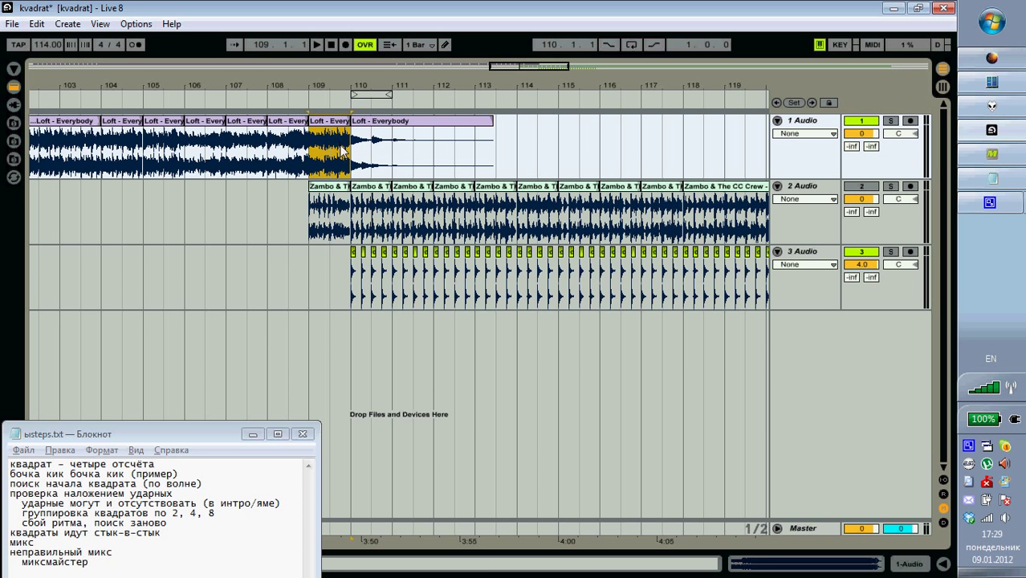
{"action": "left_click", "coordinate": [339, 190]}
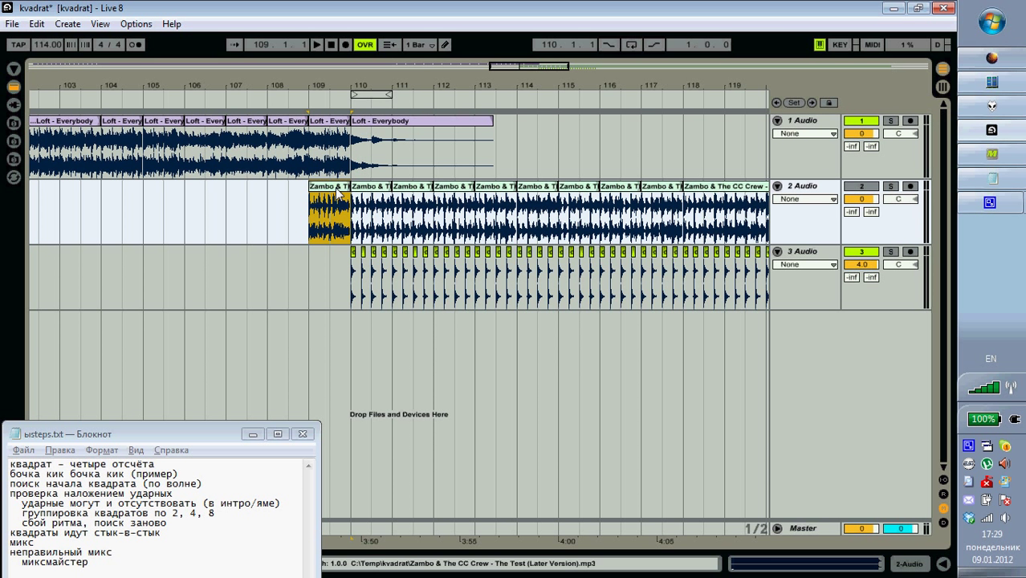
Insert an audio track below the drum track, move the Zambo clip from bar 109 to bar 110 there, and unfold the track.
{"action": "left_click_drag", "start_coordinate": [336, 188], "coordinate": [339, 224]}
{"action": "key", "text": "ctrl+t"}
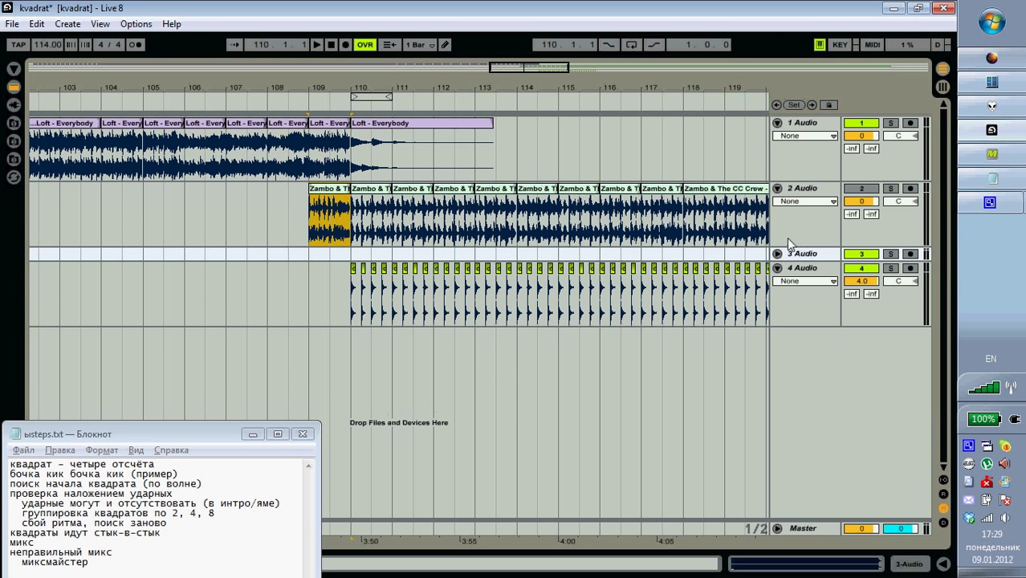
{"action": "left_click_drag", "start_coordinate": [795, 255], "coordinate": [798, 319]}
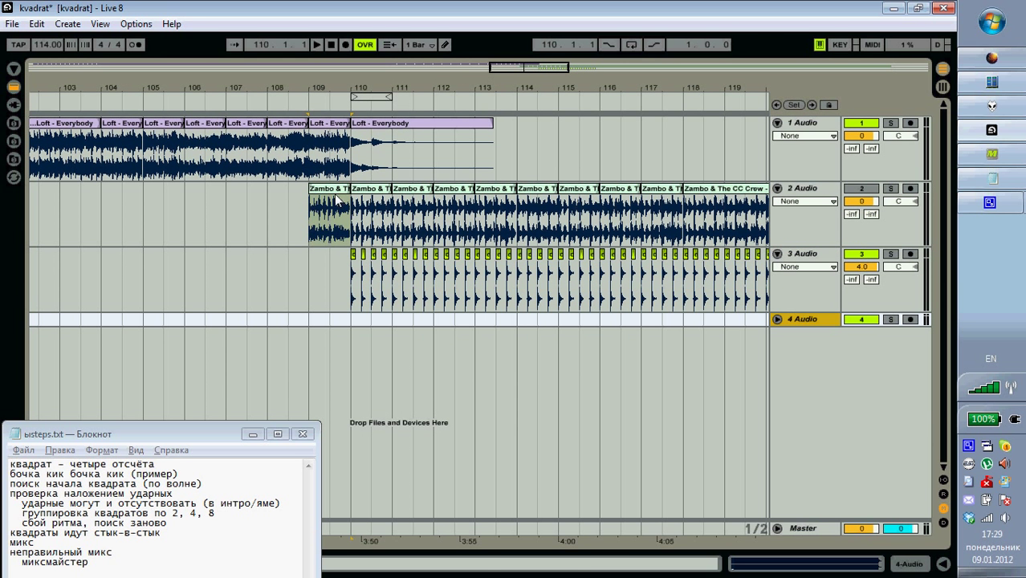
{"action": "left_click_drag", "start_coordinate": [337, 193], "coordinate": [376, 319]}
{"action": "left_click", "coordinate": [776, 321]}
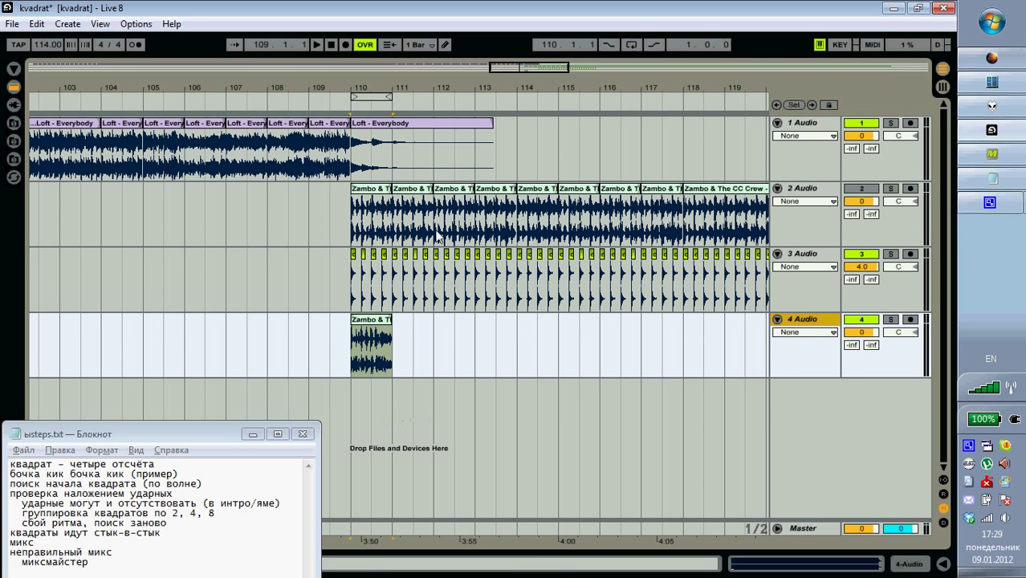
Examine the joint at bar 110 on the Loft track and select the Zambo clip starting there on track 2.
{"action": "left_click_drag", "start_coordinate": [349, 88], "coordinate": [351, 133]}
{"action": "left_click", "coordinate": [351, 168]}
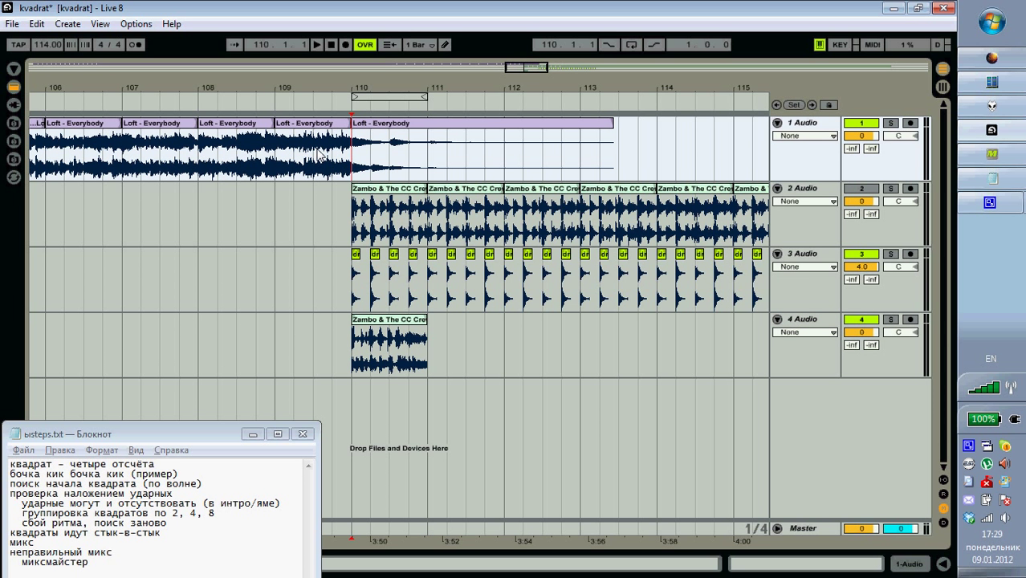
{"action": "left_click", "coordinate": [389, 205]}
{"action": "left_click", "coordinate": [332, 159]}
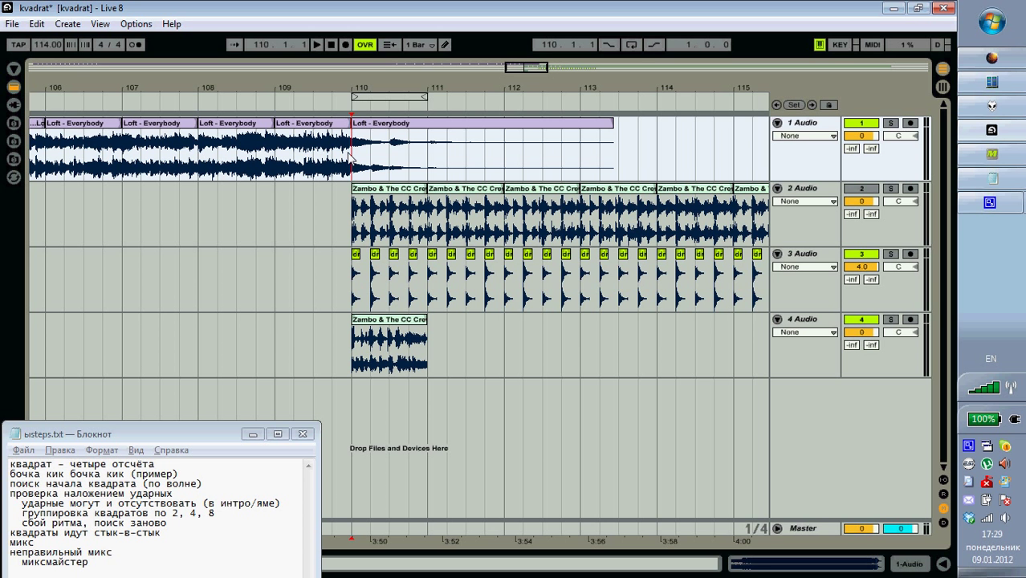
{"action": "mouse_move", "coordinate": [378, 190]}
{"action": "left_mouse_down"}
{"action": "mouse_move", "coordinate": [340, 191]}
{"action": "mouse_move", "coordinate": [382, 191]}
{"action": "left_mouse_up"}
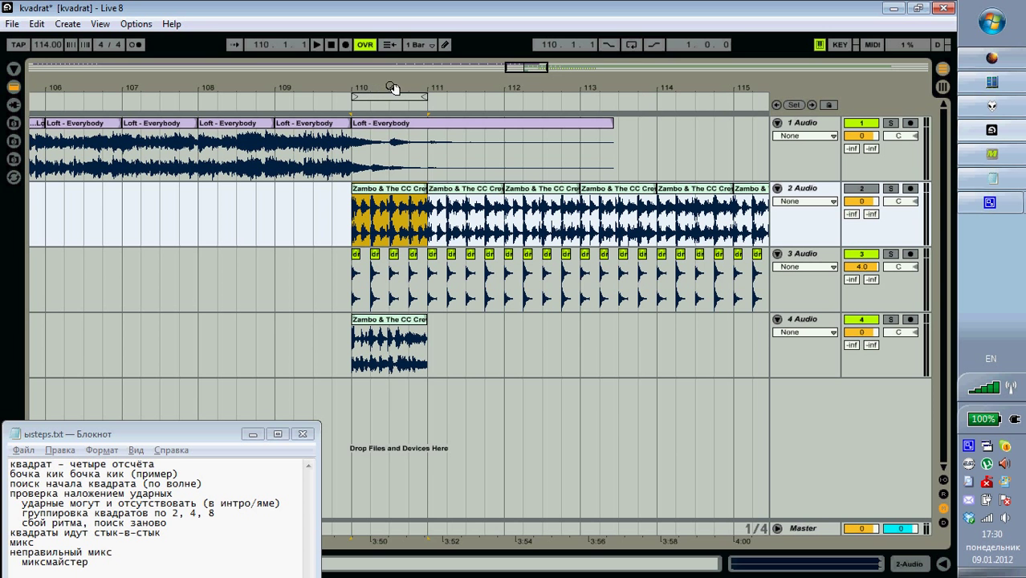
{"action": "left_click_drag", "start_coordinate": [392, 87], "coordinate": [373, 85]}
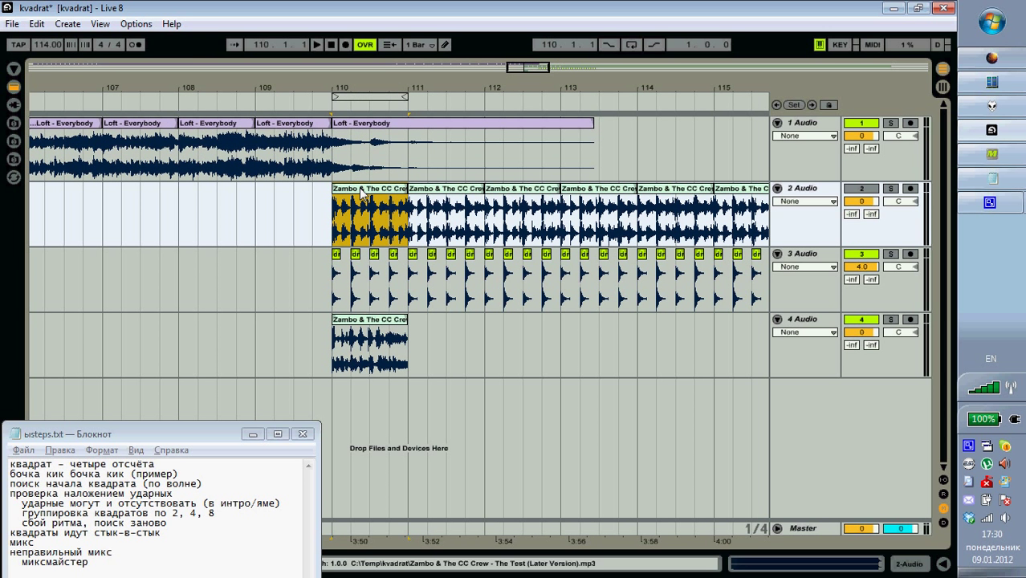
Unmute the Zambo track 2, mute tracks 3 and 4, and play the Loft to Zambo transition from bar 108.
{"action": "left_click", "coordinate": [256, 203]}
{"action": "key", "text": "space"}
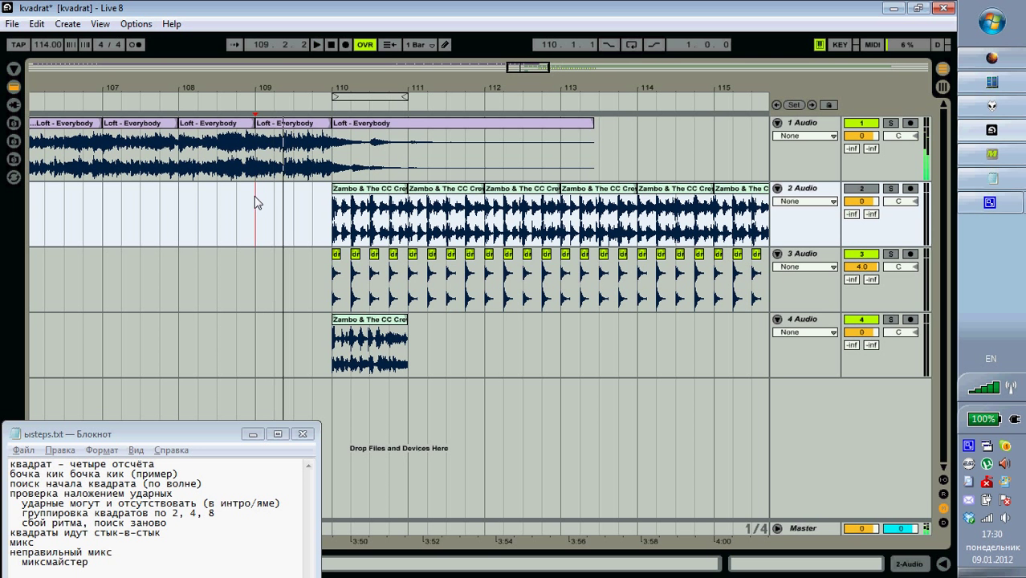
{"action": "left_click", "coordinate": [254, 201]}
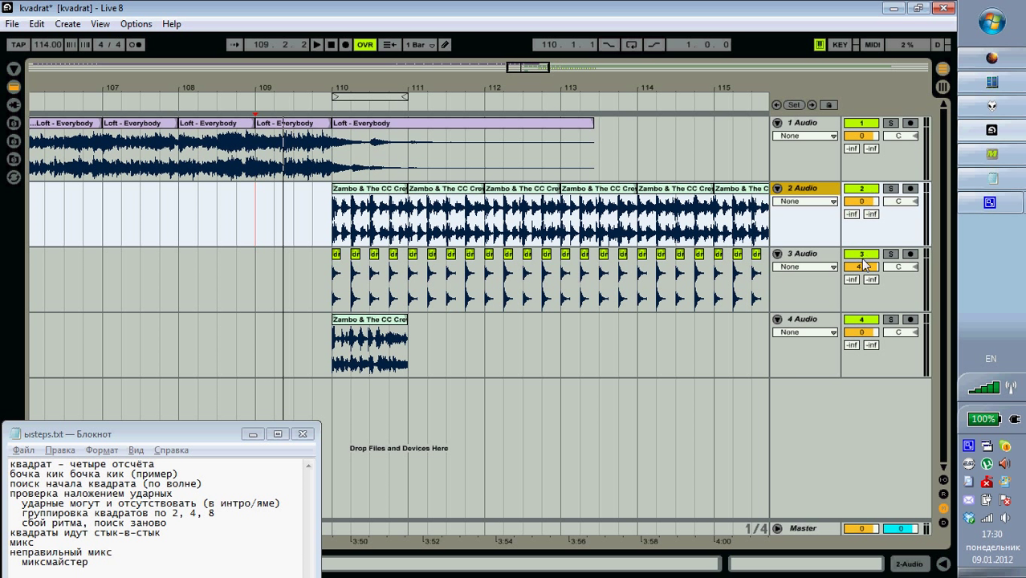
{"action": "left_click", "coordinate": [201, 235]}
{"action": "key", "text": "space"}
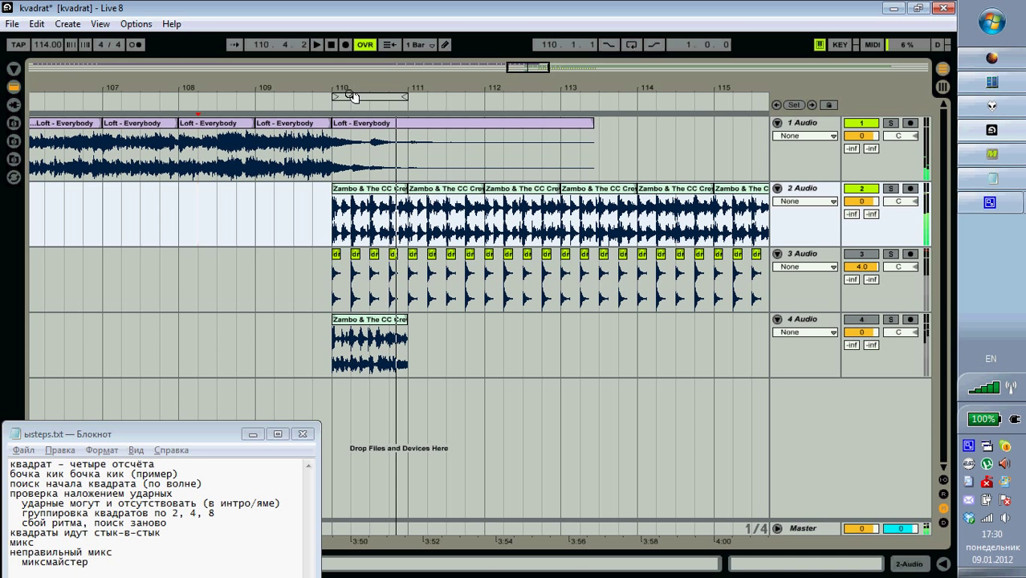
Try the first Zambo clip one beat early at 109.4, play the transition from bar 107, and undo the shift.
{"action": "left_click_drag", "start_coordinate": [357, 191], "coordinate": [339, 194]}
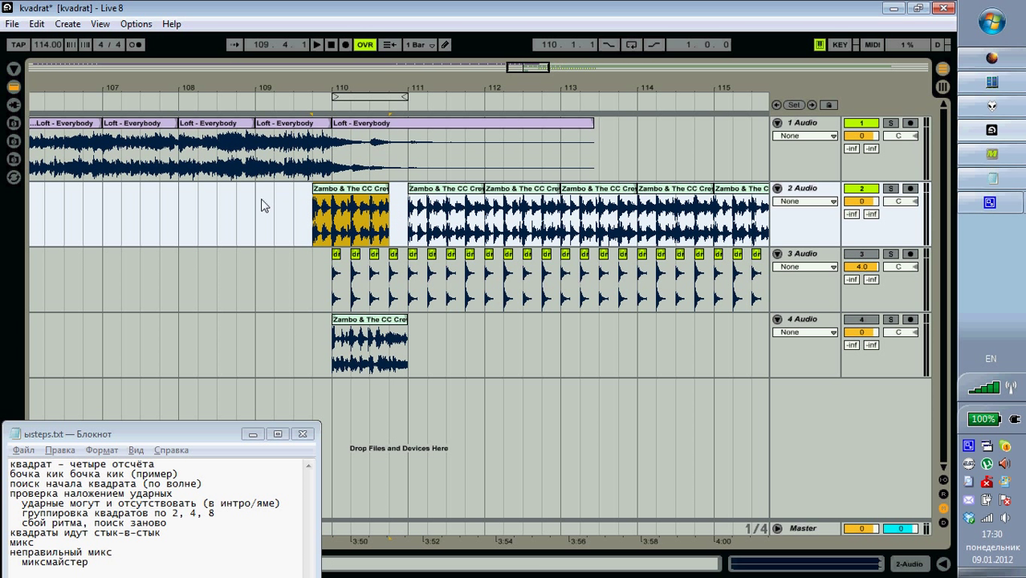
{"action": "left_click", "coordinate": [147, 212]}
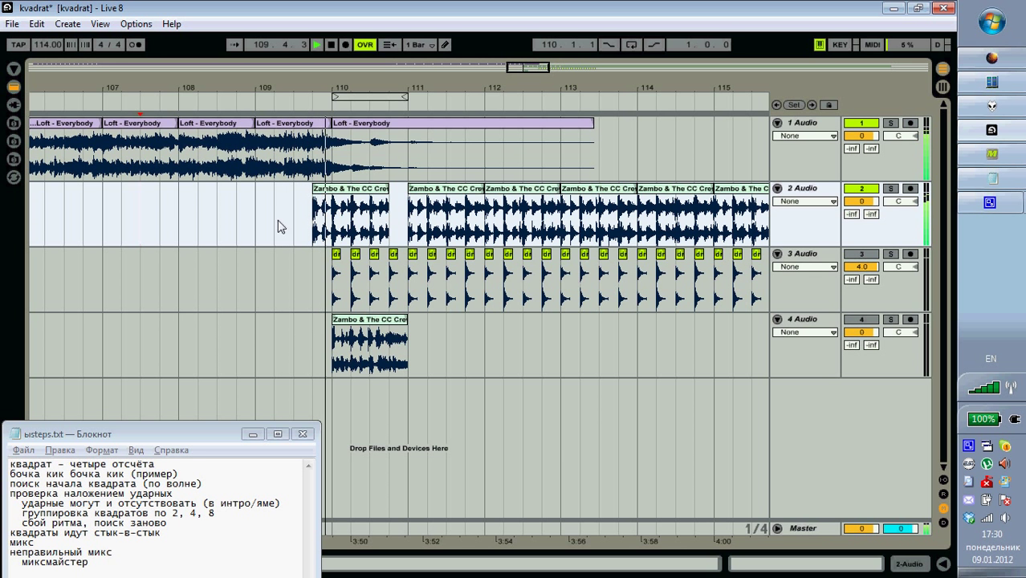
{"action": "left_click_drag", "start_coordinate": [390, 197], "coordinate": [469, 193]}
{"action": "key", "text": "ctrl+z"}
{"action": "key", "text": "ctrl+z"}
Try the first Zambo clip two beats early at 109.3 and undo the shift.
{"action": "key", "text": "space"}
{"action": "mouse_move", "coordinate": [315, 85]}
{"action": "left_mouse_down"}
{"action": "mouse_move", "coordinate": [278, 84]}
{"action": "mouse_move", "coordinate": [319, 93]}
{"action": "left_mouse_up"}
{"action": "left_click_drag", "start_coordinate": [314, 191], "coordinate": [275, 196]}
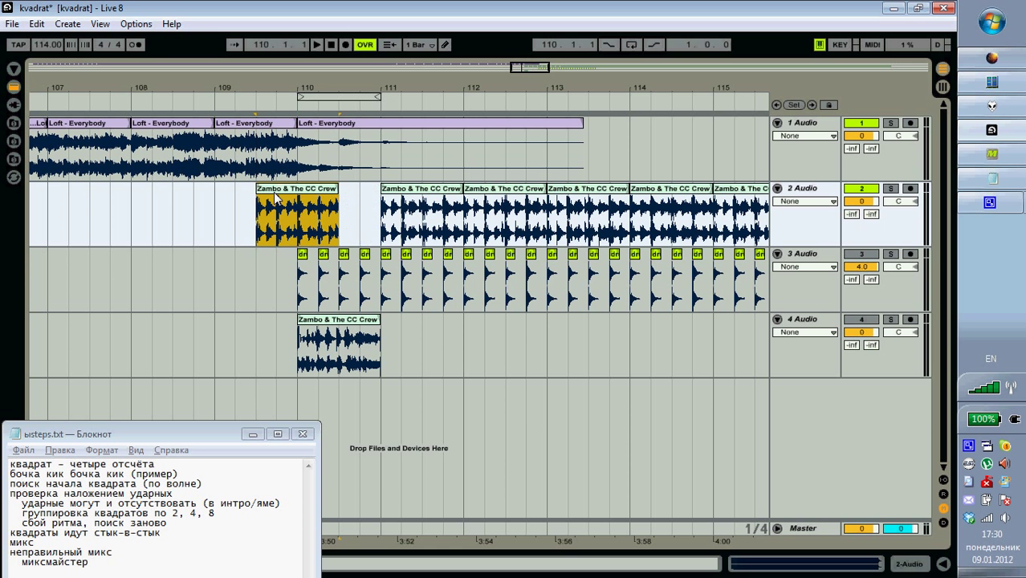
{"action": "key", "text": "ctrl+z"}
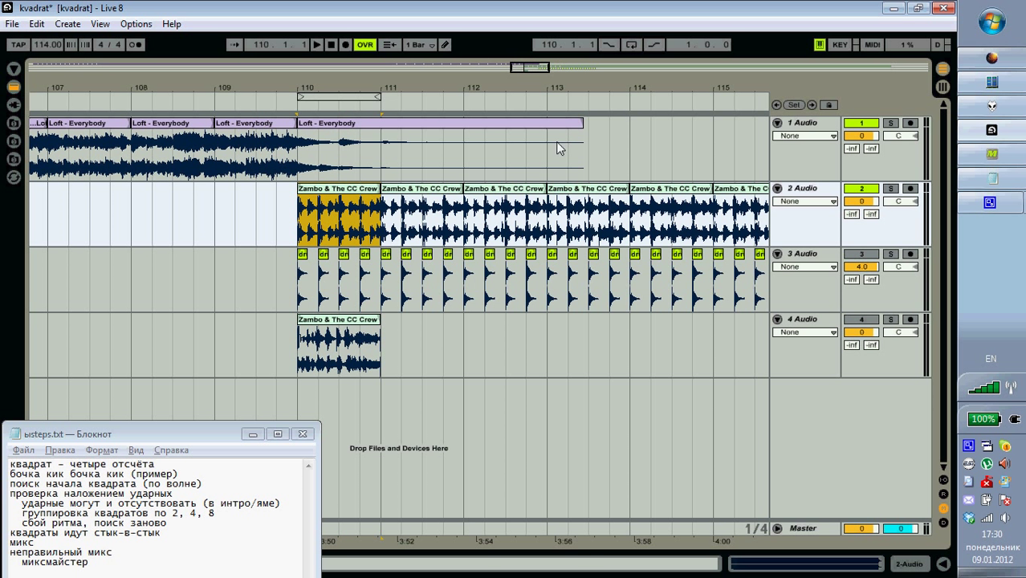
Try shifting the three Zambo clips at bars 110 to 112 one beat later, play the transition, and undo the shift.
{"action": "left_click", "coordinate": [522, 189]}
{"action": "left_click", "coordinate": [333, 195], "text": "shift"}
{"action": "left_click_drag", "start_coordinate": [333, 195], "coordinate": [354, 197]}
{"action": "left_click", "coordinate": [250, 224]}
{"action": "key", "text": "space"}
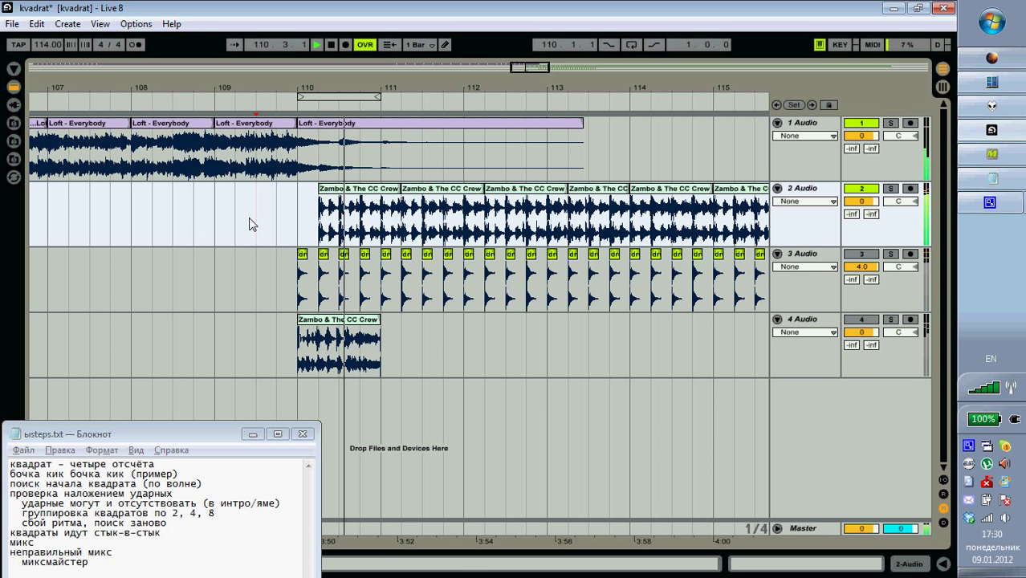
{"action": "key", "text": "ctrl+z"}
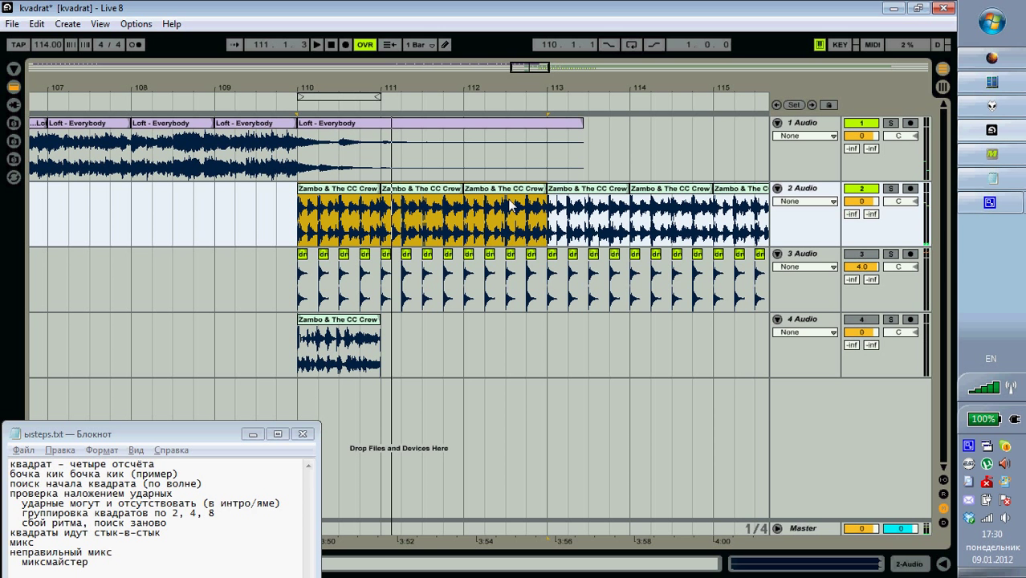
Restore the separated Zambo clip to bar 109 on track 2 and play the overlap with Loft from bar 106.
{"action": "left_click_drag", "start_coordinate": [445, 89], "coordinate": [448, 88]}
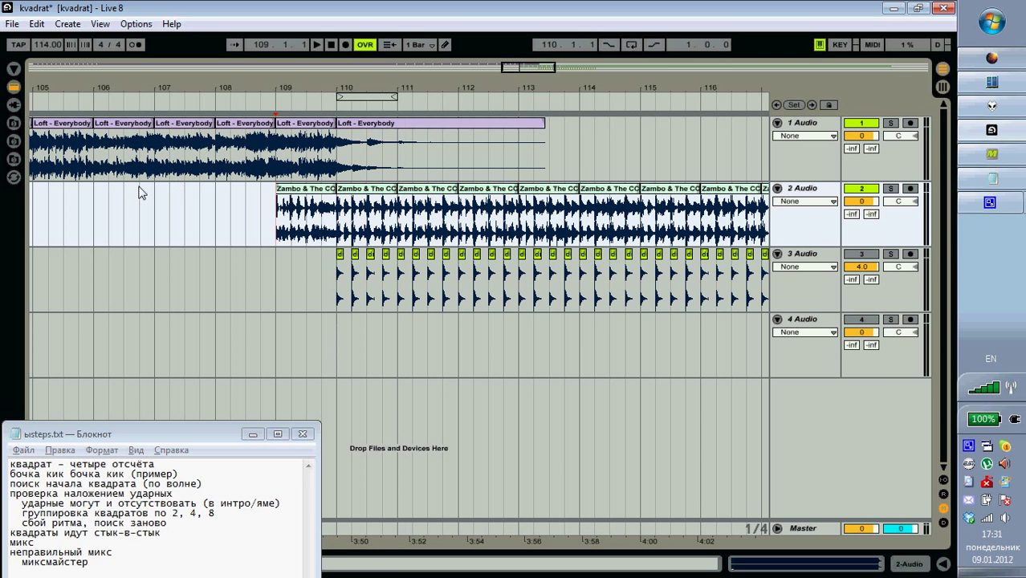
{"action": "left_click", "coordinate": [139, 194]}
{"action": "key", "text": "space"}
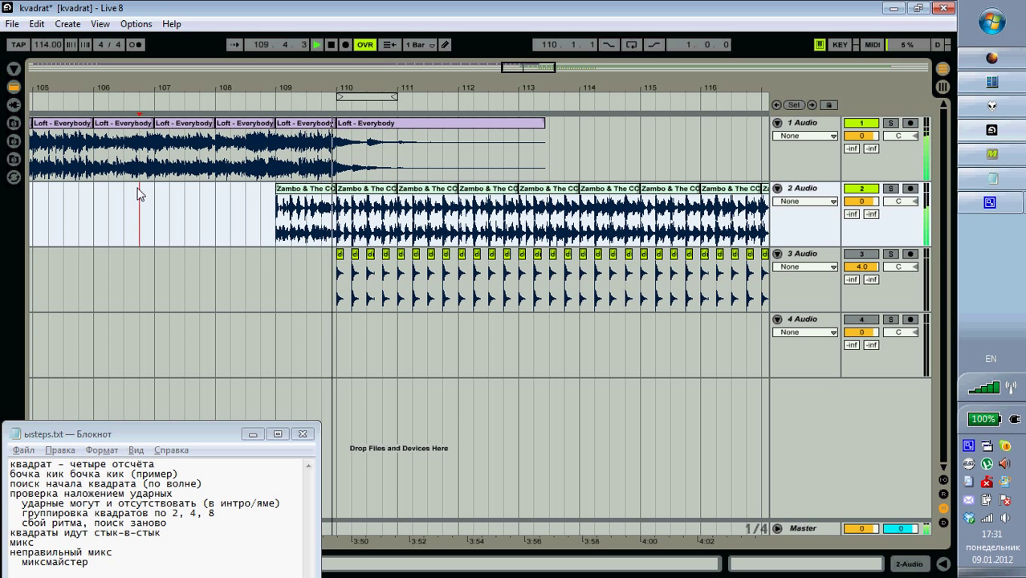
Try moving the five Zambo clips one bar later to start at bar 110, play from bar 109, and undo the move.
{"action": "left_click", "coordinate": [326, 196]}
{"action": "key", "text": "space"}
{"action": "left_click", "coordinate": [527, 197], "text": "shift"}
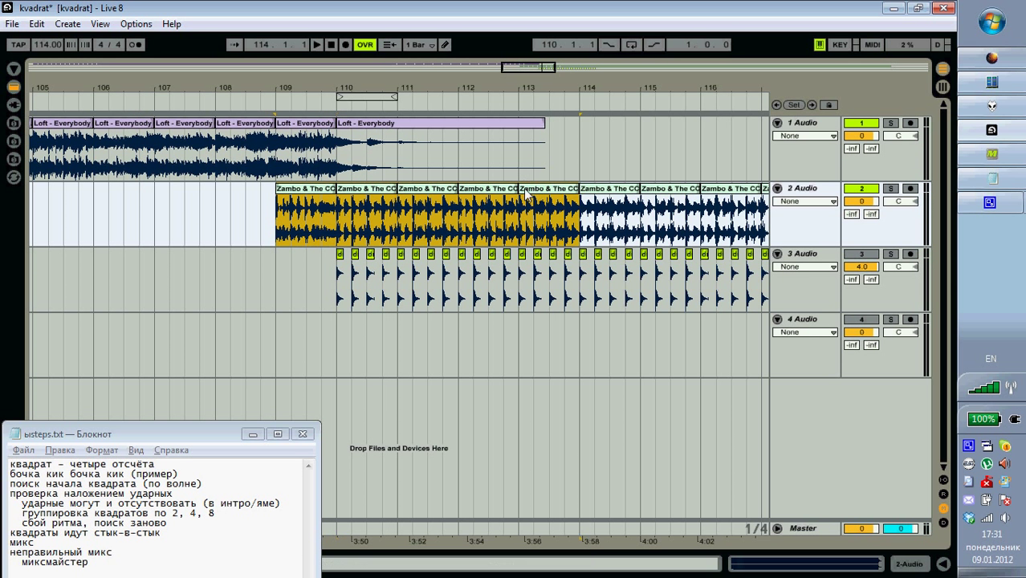
{"action": "left_click_drag", "start_coordinate": [319, 203], "coordinate": [380, 200]}
{"action": "left_click", "coordinate": [280, 212]}
{"action": "key", "text": "space"}
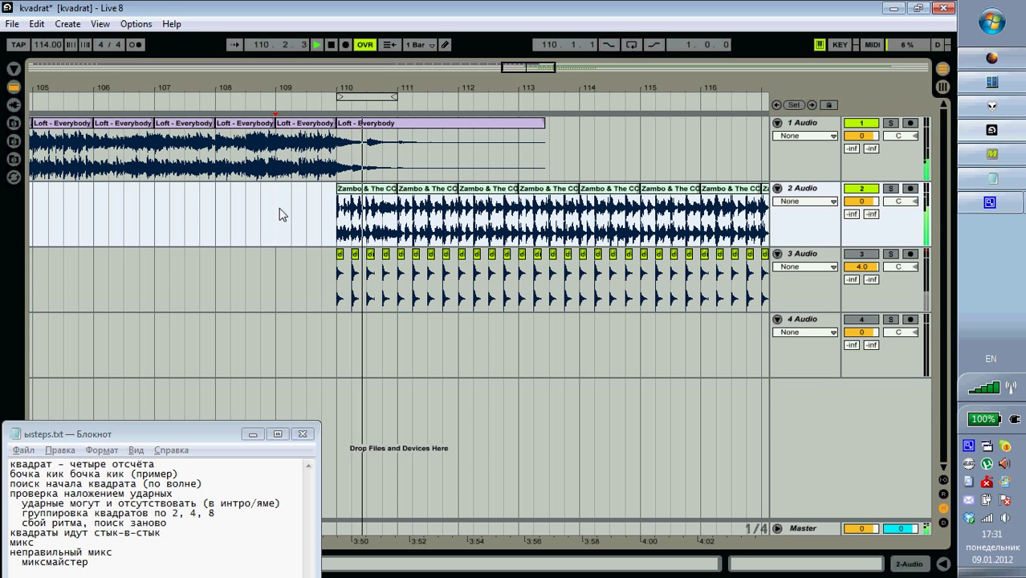
{"action": "key", "text": "space"}
{"action": "left_click", "coordinate": [367, 201]}
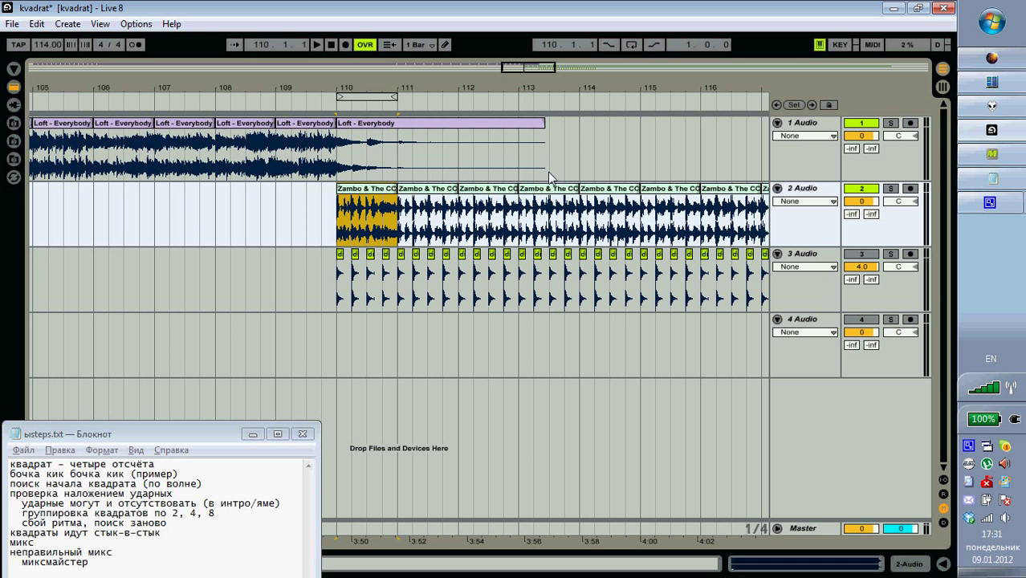
{"action": "key", "text": "ctrl+z"}
Try moving the five Zambo clips one bar earlier to start at bar 108, play from bar 107, and undo the move.
{"action": "left_click_drag", "start_coordinate": [315, 192], "coordinate": [244, 191]}
{"action": "left_click", "coordinate": [151, 222]}
{"action": "key", "text": "space"}
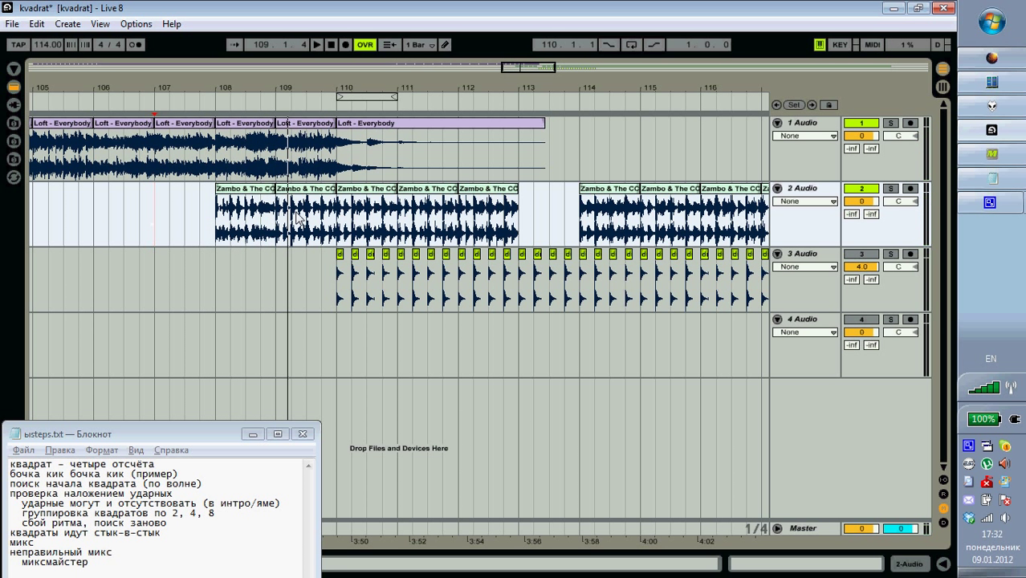
{"action": "key", "text": "ctrl+z"}
{"action": "left_click", "coordinate": [306, 234]}
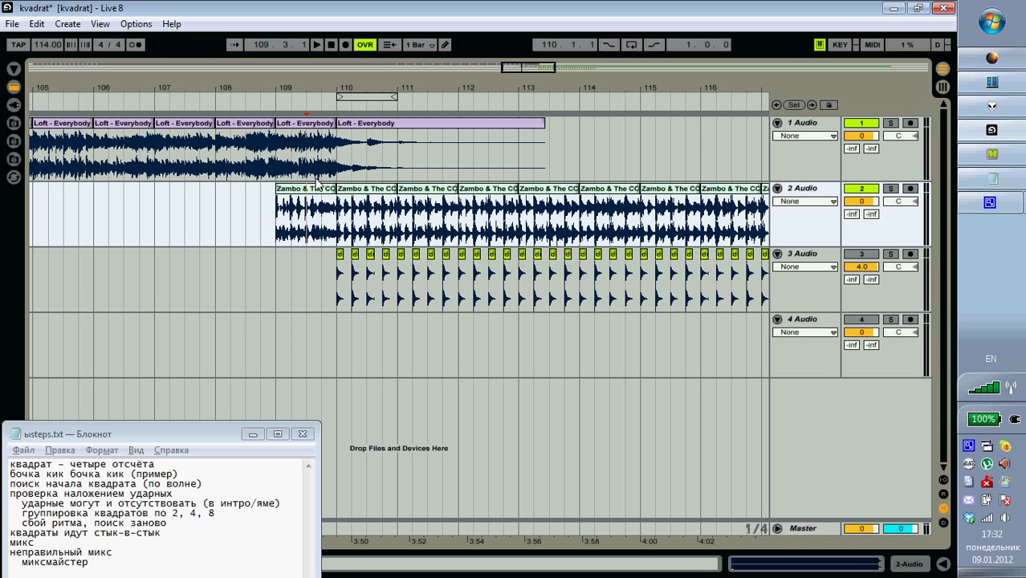
{"action": "left_click_drag", "start_coordinate": [443, 82], "coordinate": [319, 85]}
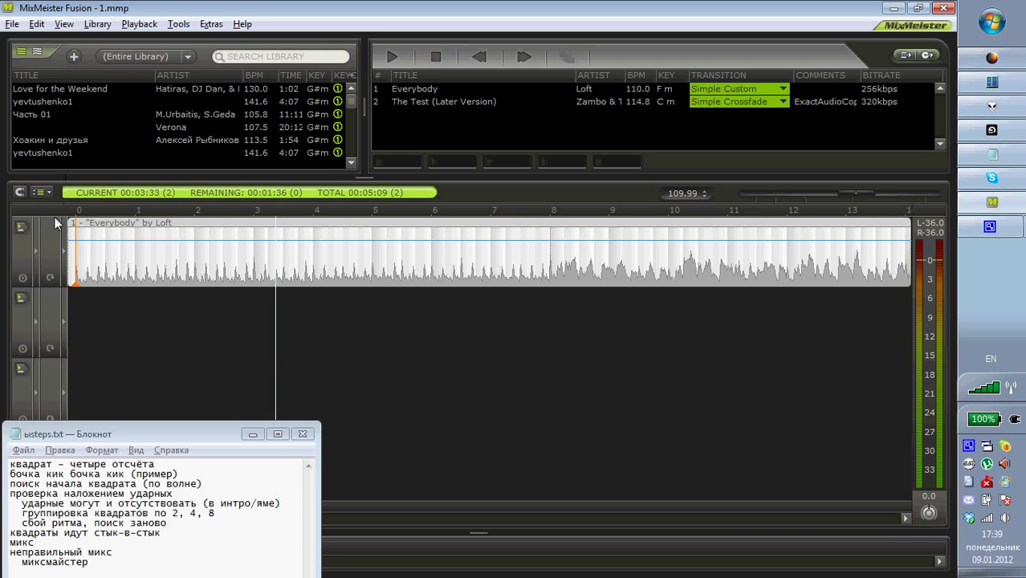
Switch to MixMeister Fusion, play Everybody from its beginning and again from bar 7, and stop playback.
{"action": "scroll", "coordinate": [55, 219], "scroll_direction": "up", "scroll_amount": 5}
{"action": "left_click", "coordinate": [118, 317]}
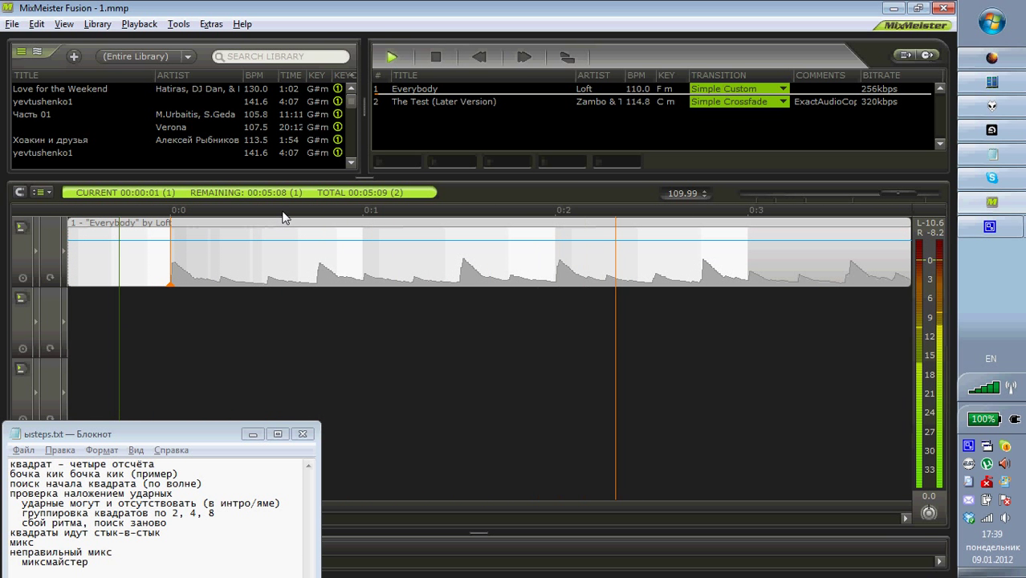
{"action": "scroll", "coordinate": [283, 229], "scroll_direction": "down", "scroll_amount": 3}
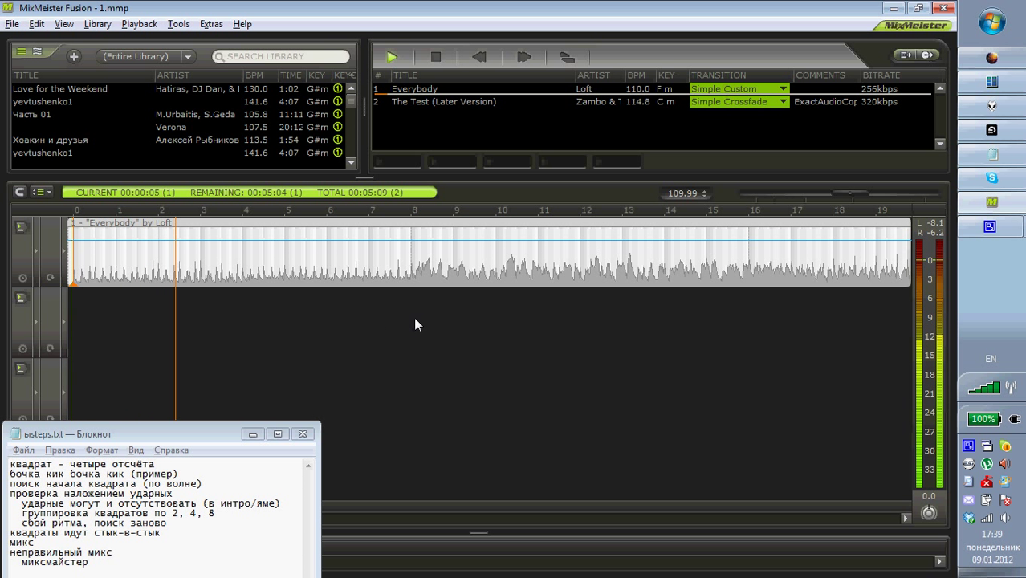
{"action": "left_click", "coordinate": [382, 319]}
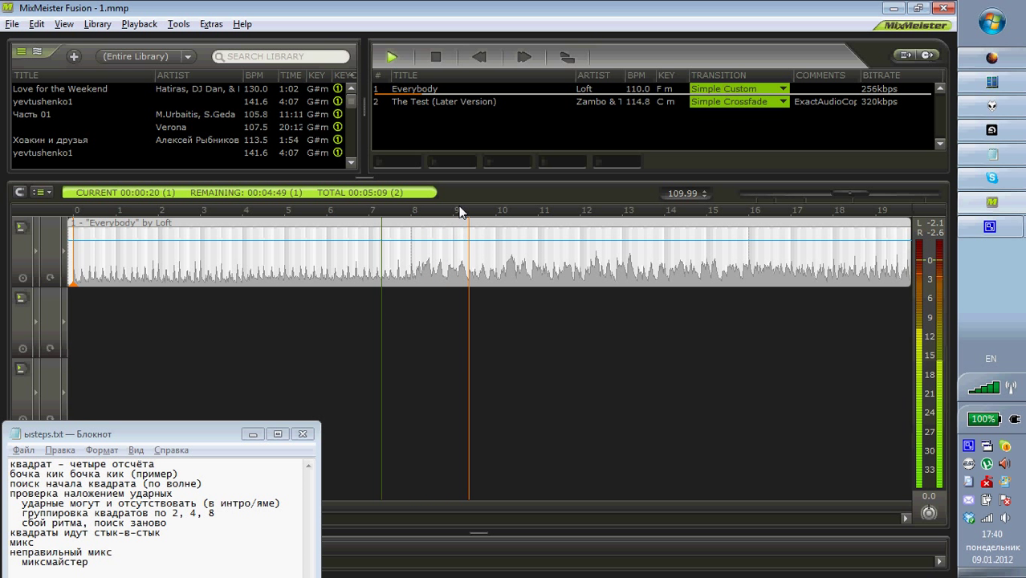
{"action": "key", "text": "space"}
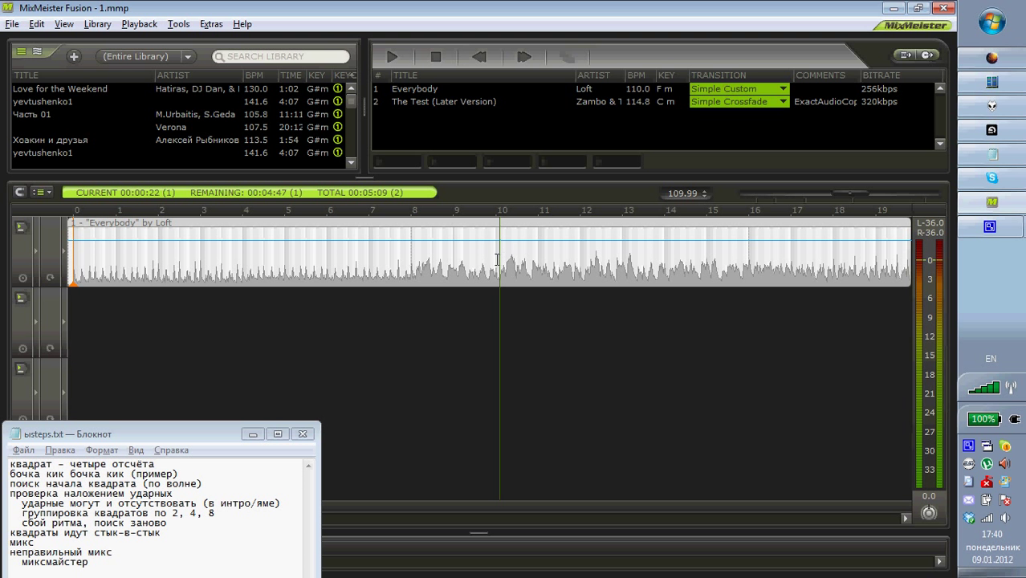
Set the playback position at bar 13 of Everybody and examine the waveform's square boundaries around bar 20.
{"action": "left_click", "coordinate": [598, 277]}
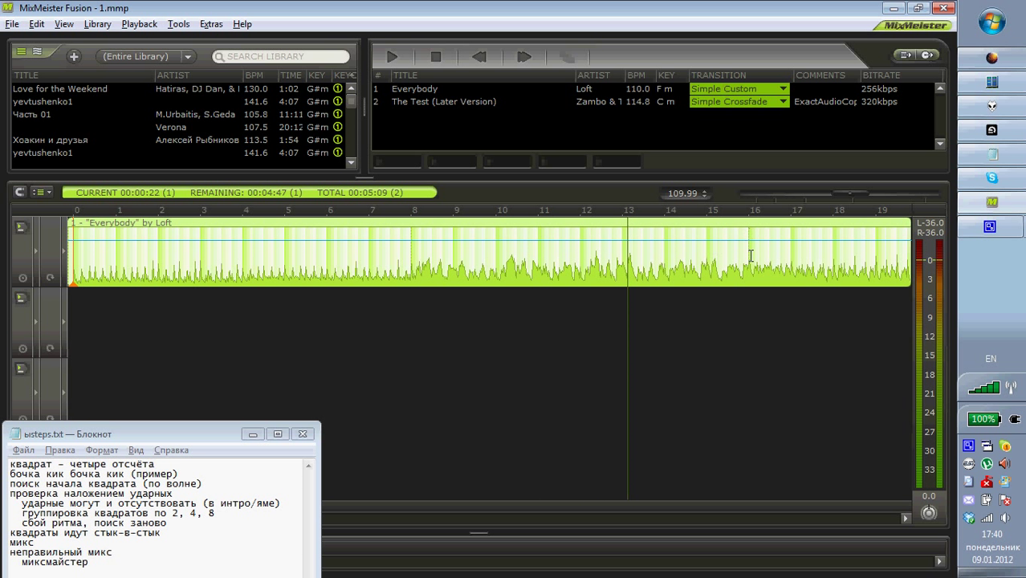
{"action": "scroll", "coordinate": [773, 225], "scroll_direction": "down", "scroll_amount": 3}
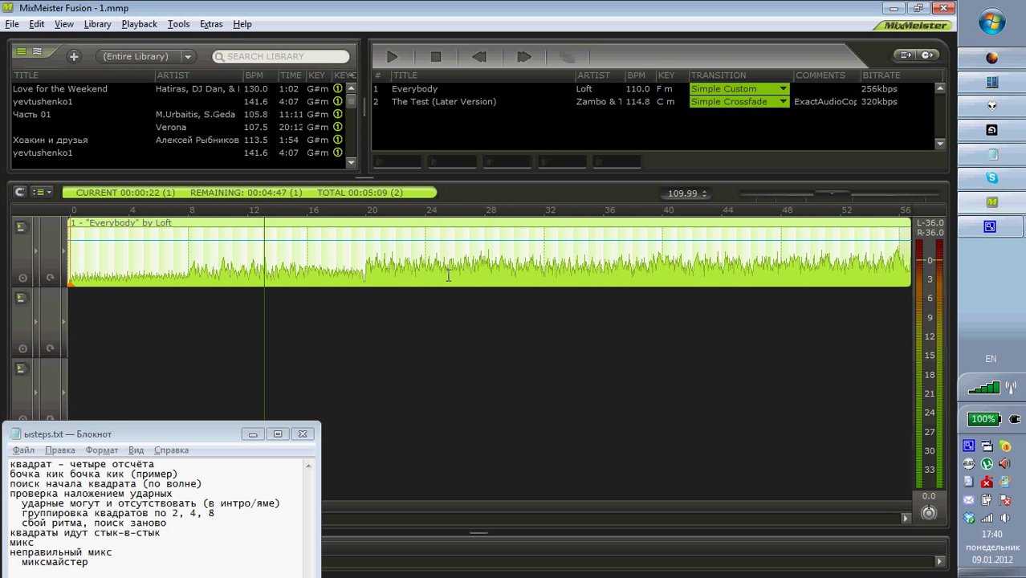
{"action": "scroll", "coordinate": [366, 212], "scroll_direction": "up", "scroll_amount": 3}
{"action": "scroll", "coordinate": [363, 198], "scroll_direction": "up", "scroll_amount": 2}
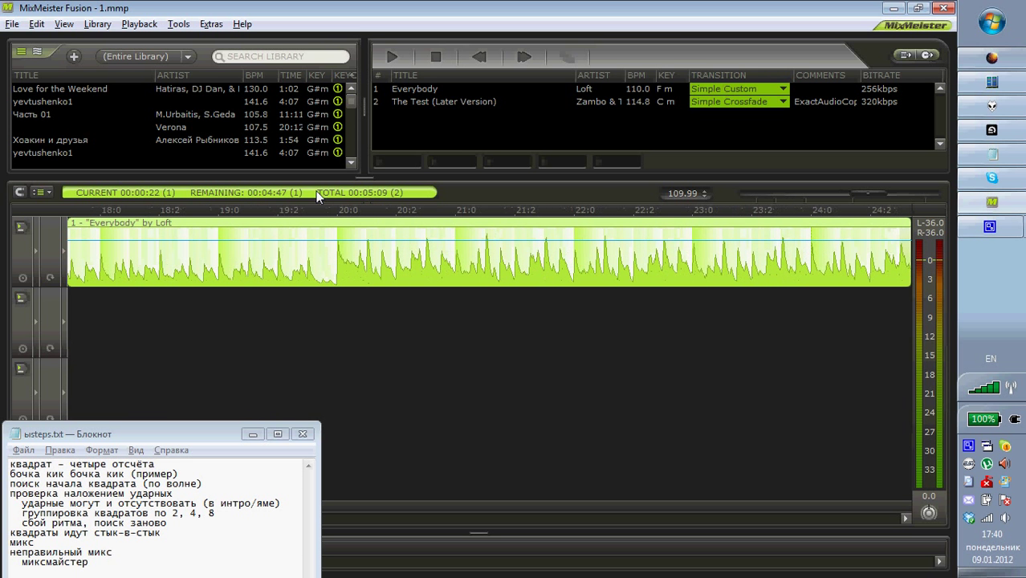
Play Everybody from bar 19 through the start of the louder section at bar 20 and stop playback.
{"action": "double_click", "coordinate": [234, 336]}
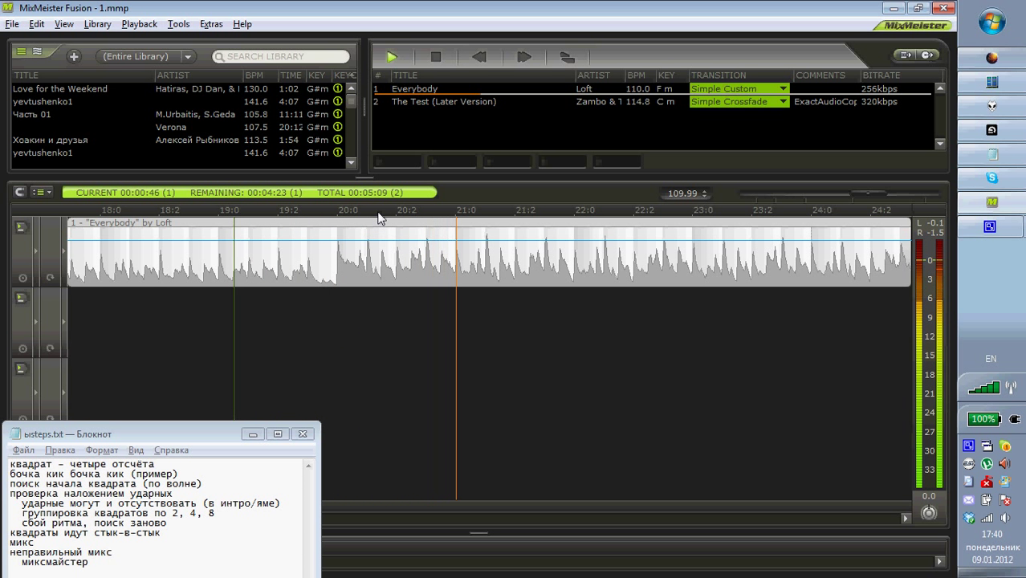
{"action": "scroll", "coordinate": [363, 233], "scroll_direction": "down", "scroll_amount": 4}
{"action": "scroll", "coordinate": [362, 229], "scroll_direction": "up", "scroll_amount": 4}
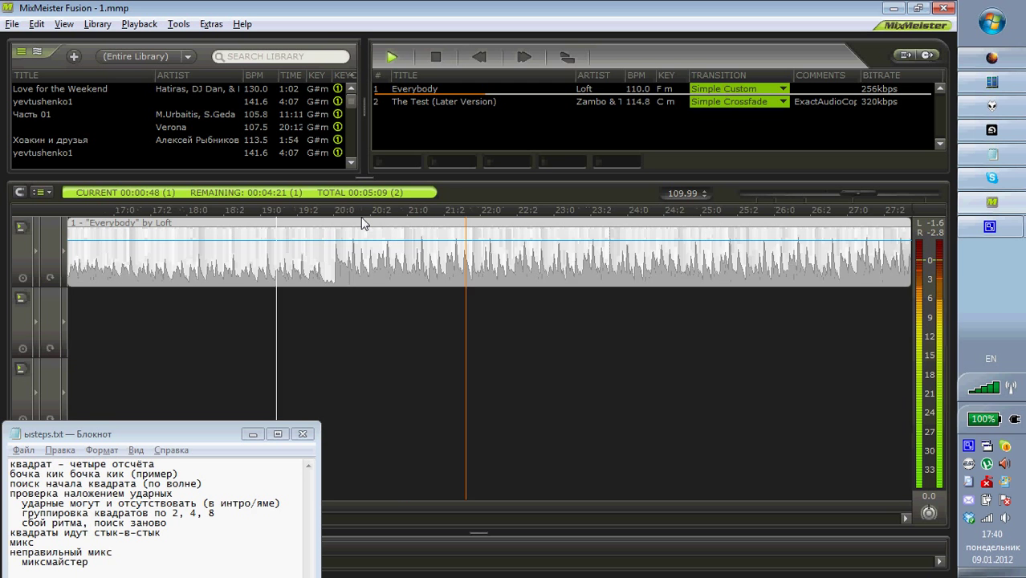
{"action": "scroll", "coordinate": [359, 225], "scroll_direction": "down", "scroll_amount": 2}
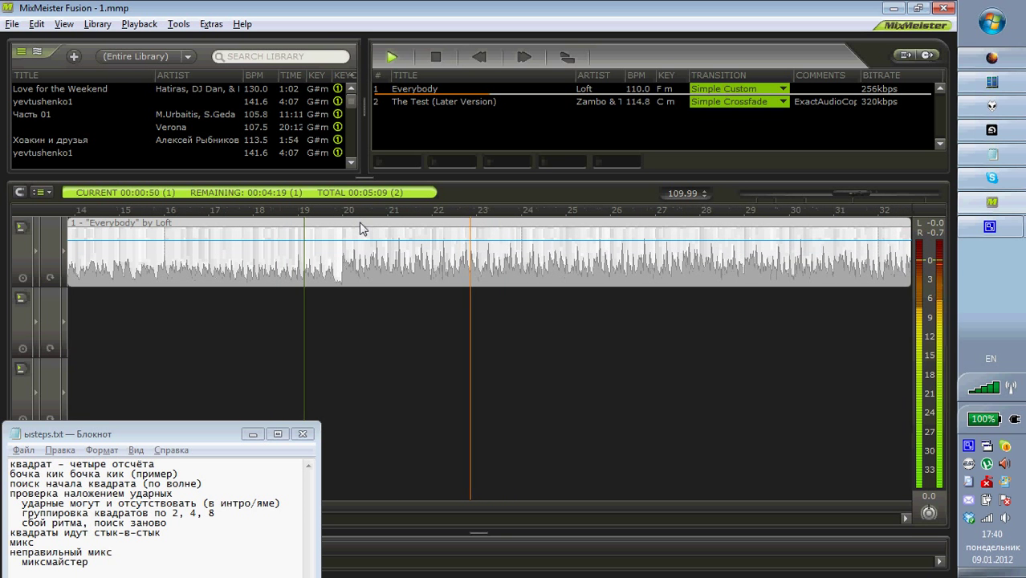
{"action": "key", "text": "space"}
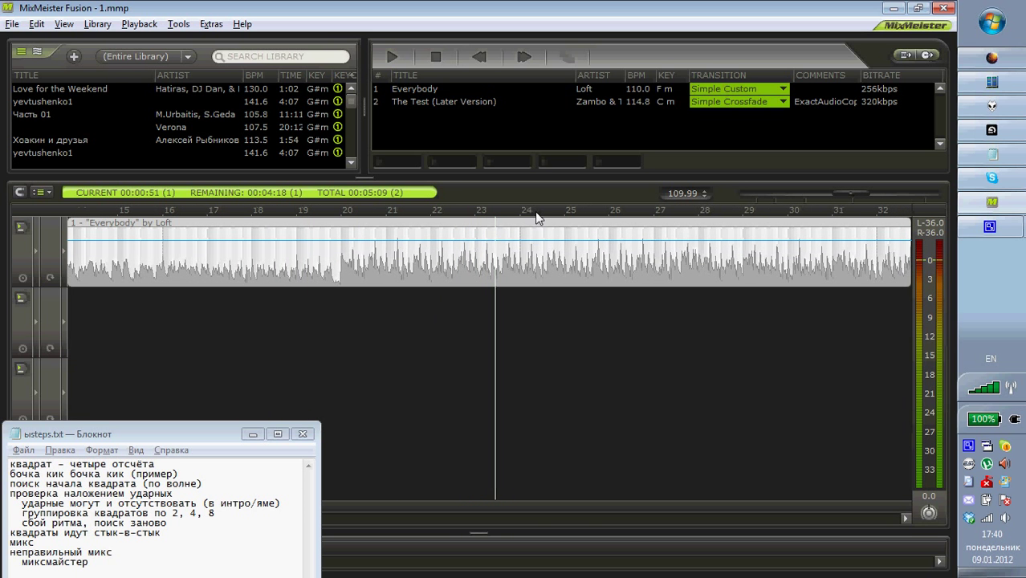
Play into the transition between Everybody and The Test, and move Everybody's transition anchor one four-beat square later.
{"action": "scroll", "coordinate": [482, 242], "scroll_direction": "down", "scroll_amount": 4}
{"action": "scroll", "coordinate": [423, 217], "scroll_direction": "up", "scroll_amount": 4}
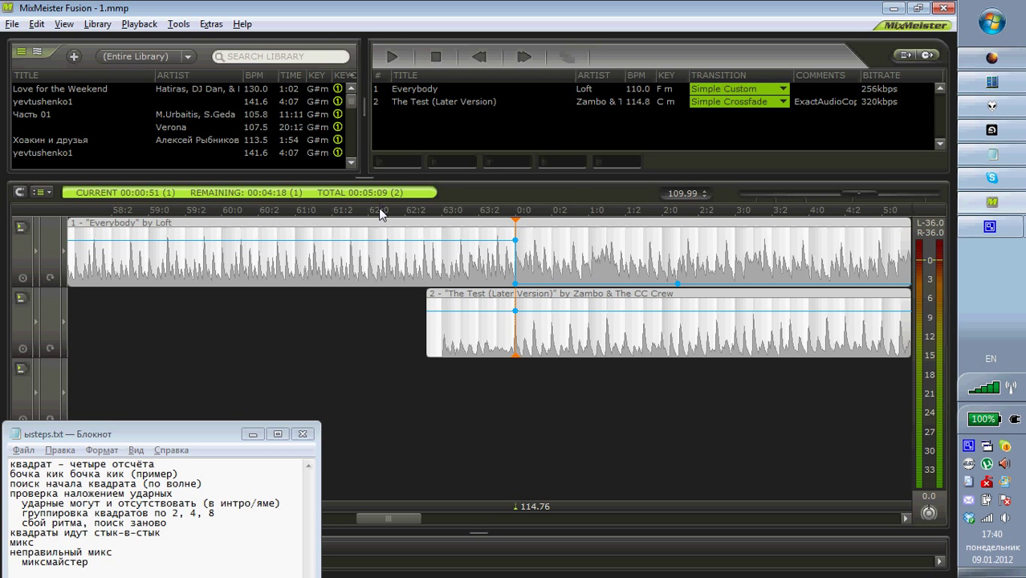
{"action": "scroll", "coordinate": [381, 212], "scroll_direction": "up", "scroll_amount": 3}
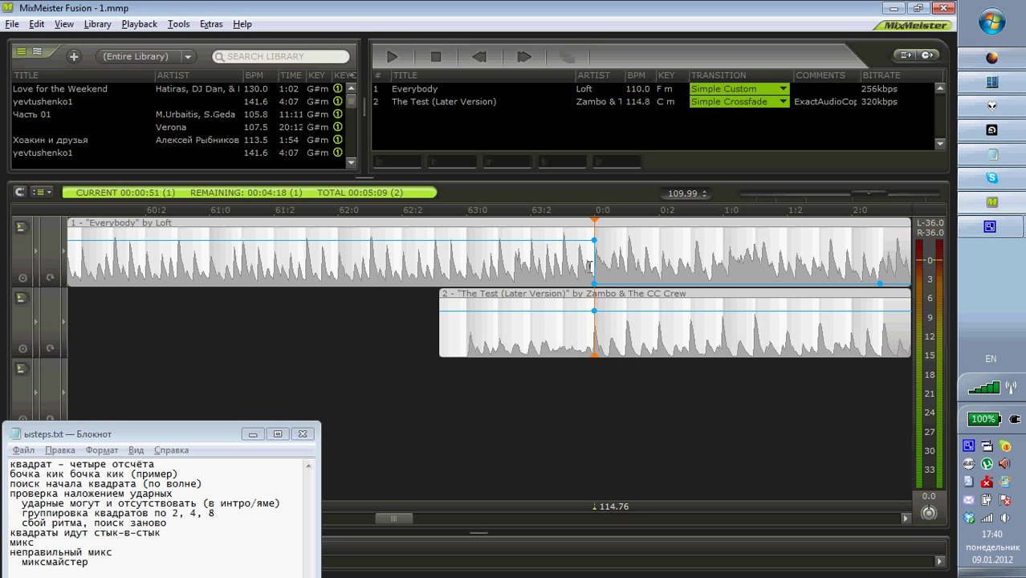
{"action": "left_click", "coordinate": [594, 264]}
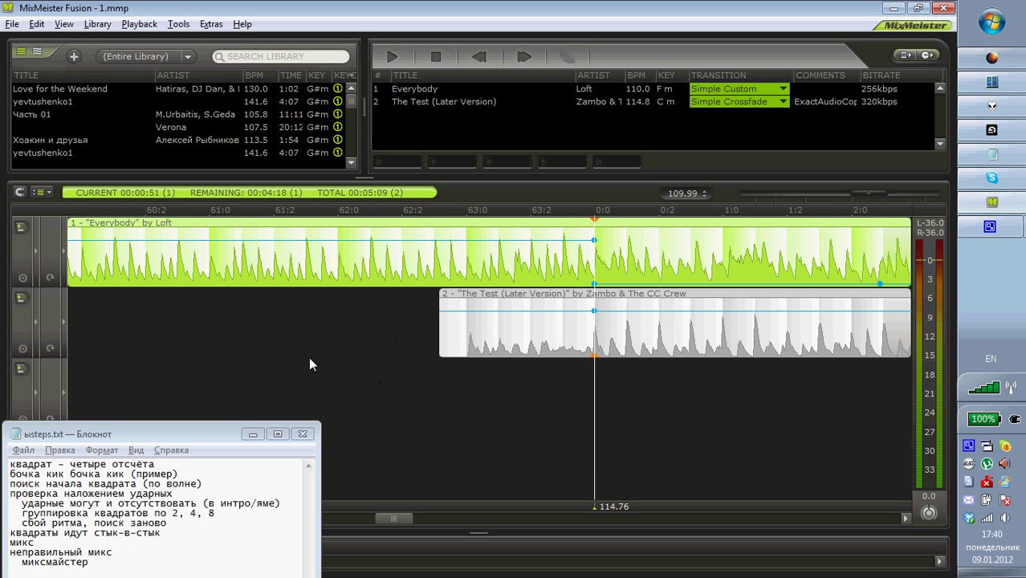
{"action": "left_click", "coordinate": [270, 346]}
{"action": "key", "text": "space"}
{"action": "left_click_drag", "start_coordinate": [595, 260], "coordinate": [734, 256]}
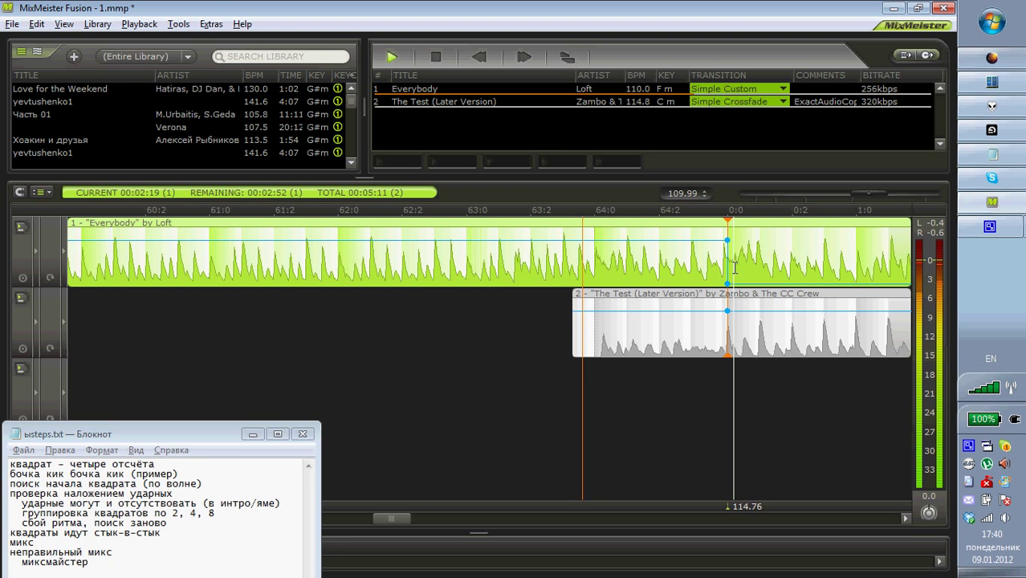
Play the shifted transition from about bar 62 of Everybody and again from the start of bar 64.
{"action": "left_click", "coordinate": [333, 352]}
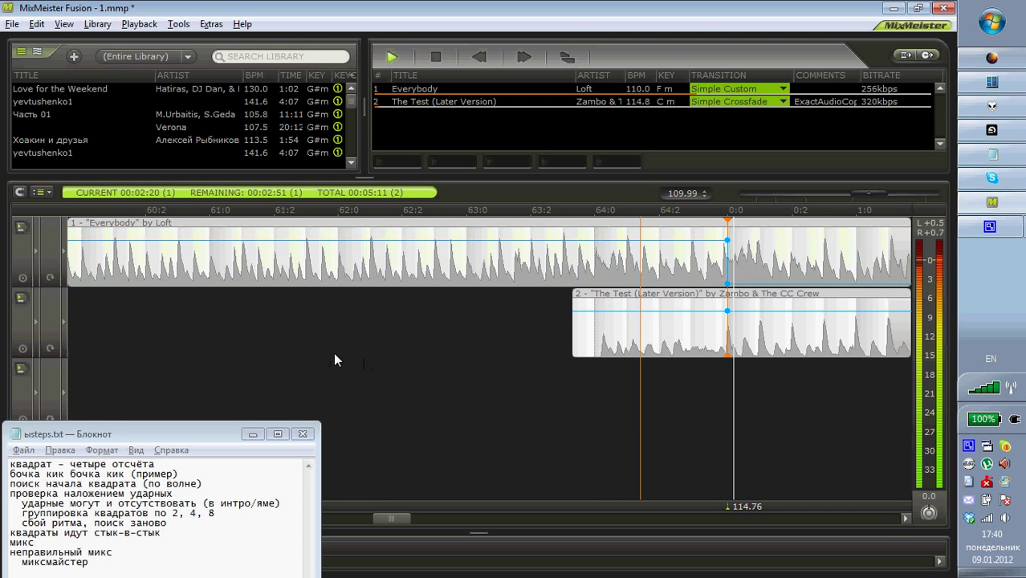
{"action": "left_click", "coordinate": [602, 269]}
{"action": "key", "text": "space"}
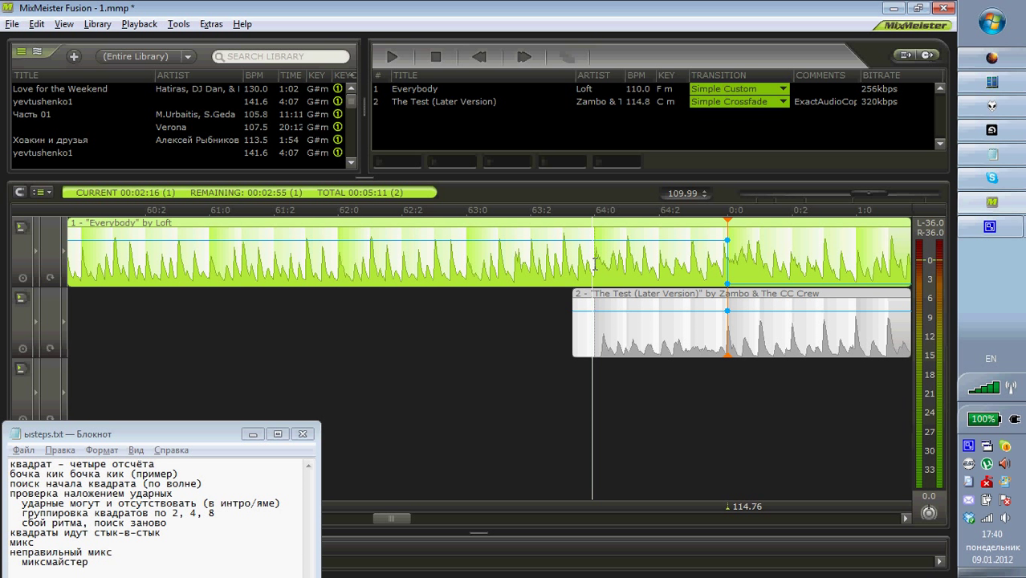
{"action": "left_click", "coordinate": [356, 329]}
{"action": "key", "text": "space"}
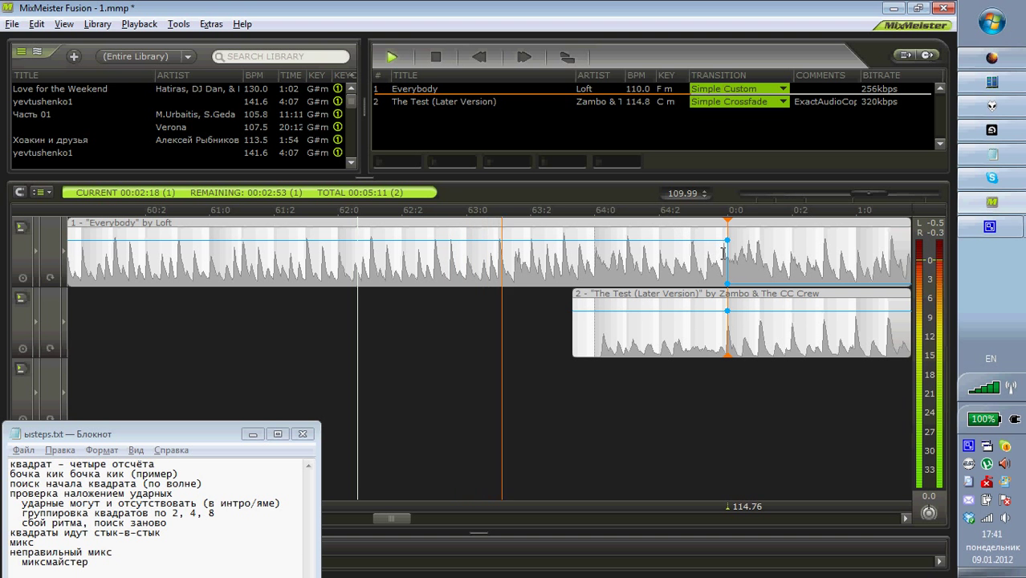
{"action": "key", "text": "space"}
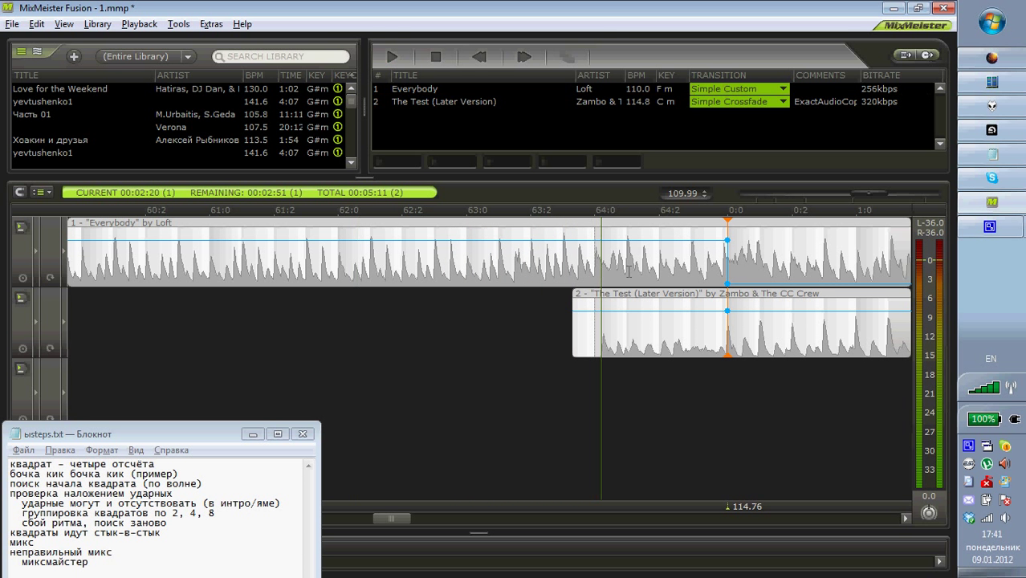
{"action": "left_click", "coordinate": [595, 273]}
{"action": "key", "text": "space"}
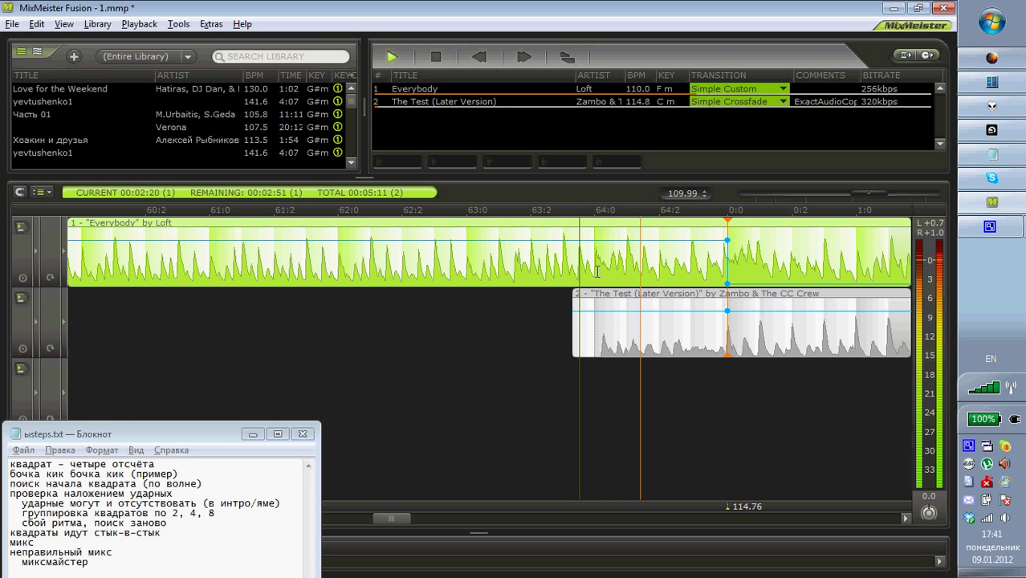
Solo Everybody's track and move its transition anchor back one square to the start of bar 64.
{"action": "left_click", "coordinate": [13, 227]}
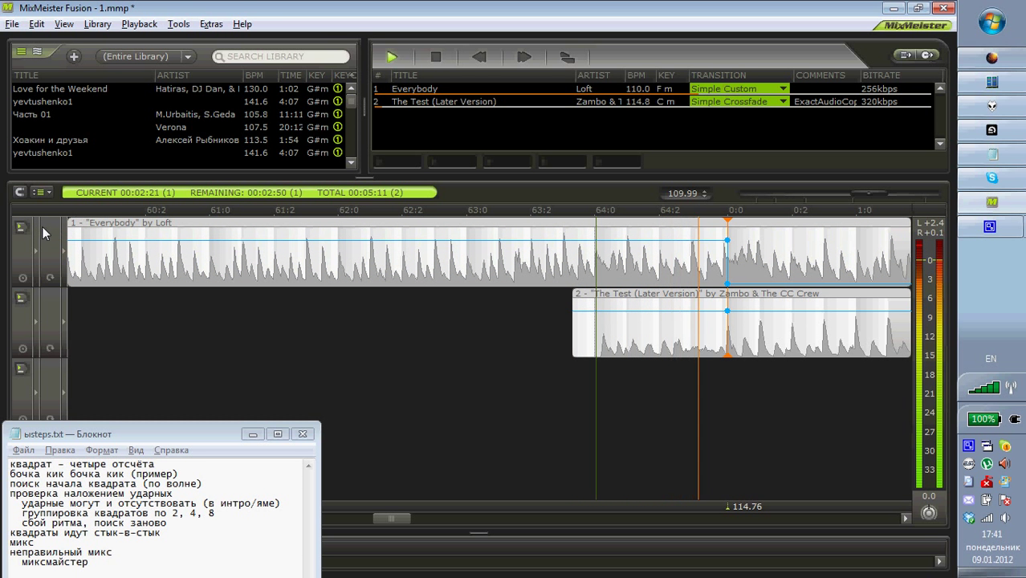
{"action": "left_click", "coordinate": [19, 233]}
{"action": "key", "text": "space"}
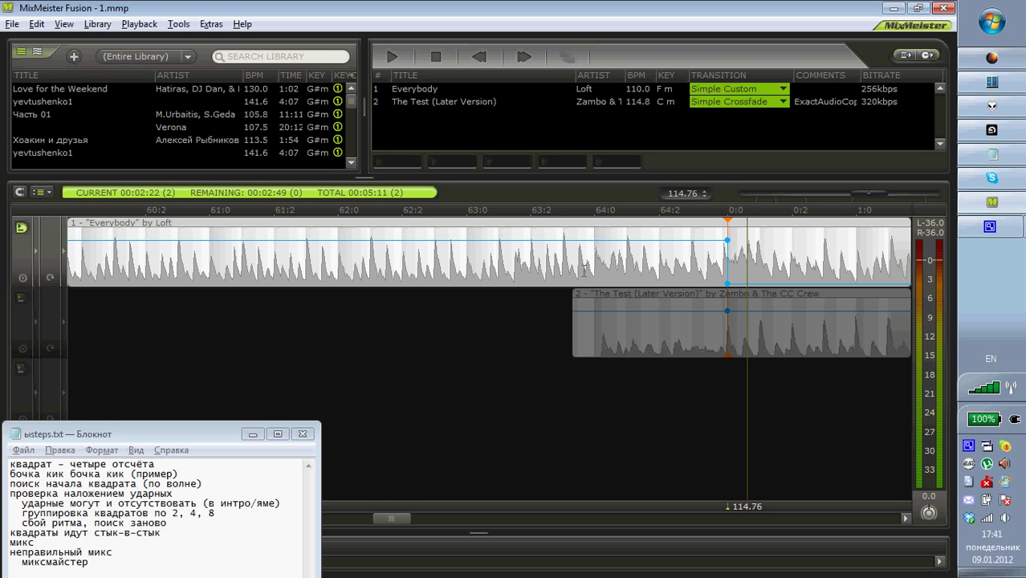
{"action": "left_click", "coordinate": [577, 269]}
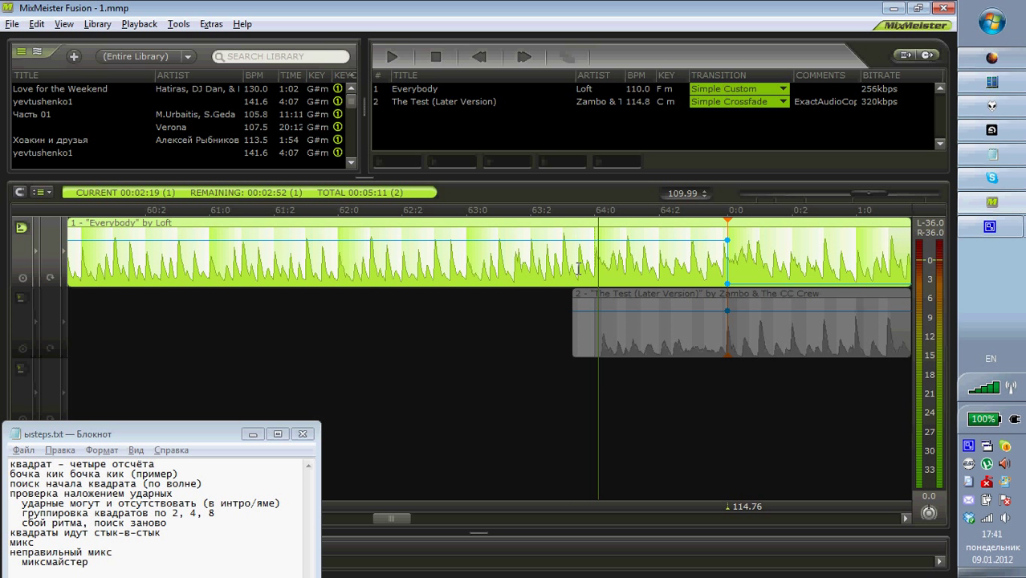
{"action": "key", "text": "space"}
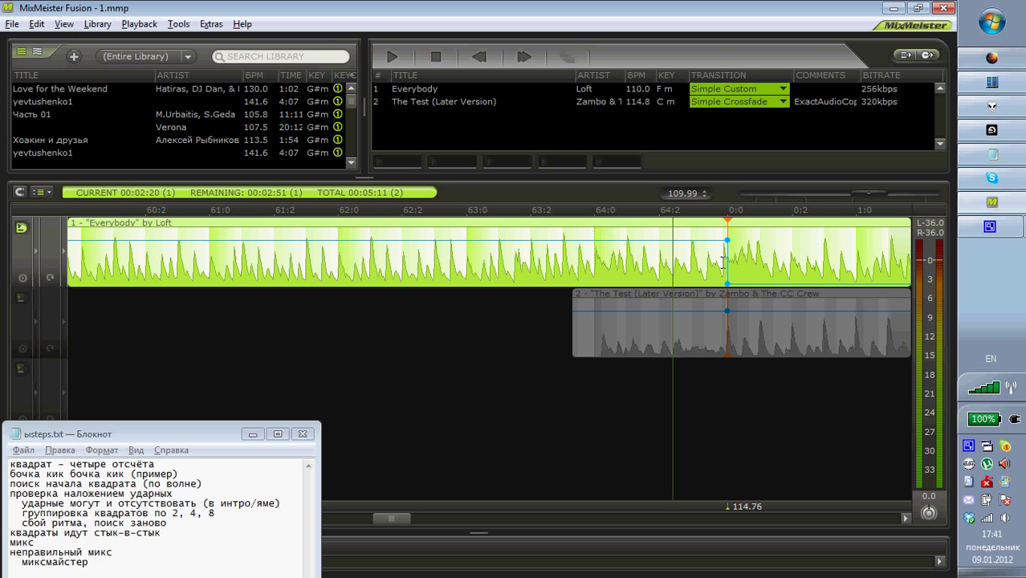
{"action": "left_click_drag", "start_coordinate": [623, 282], "coordinate": [594, 286]}
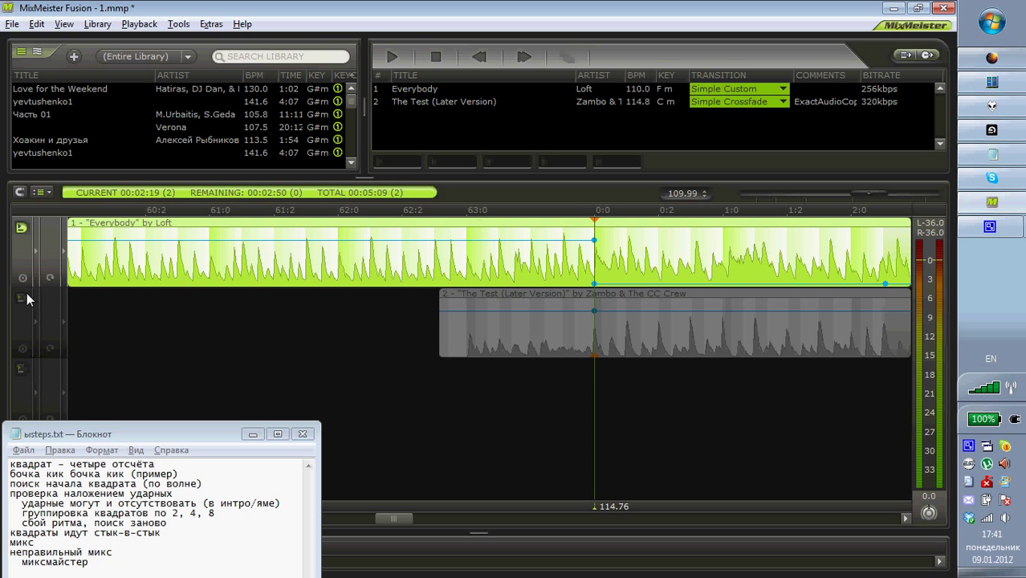
Solo The Test's track too, and play the transition with that track's anchor moved one square earlier.
{"action": "left_click", "coordinate": [113, 325]}
{"action": "left_click_drag", "start_coordinate": [593, 335], "coordinate": [456, 337]}
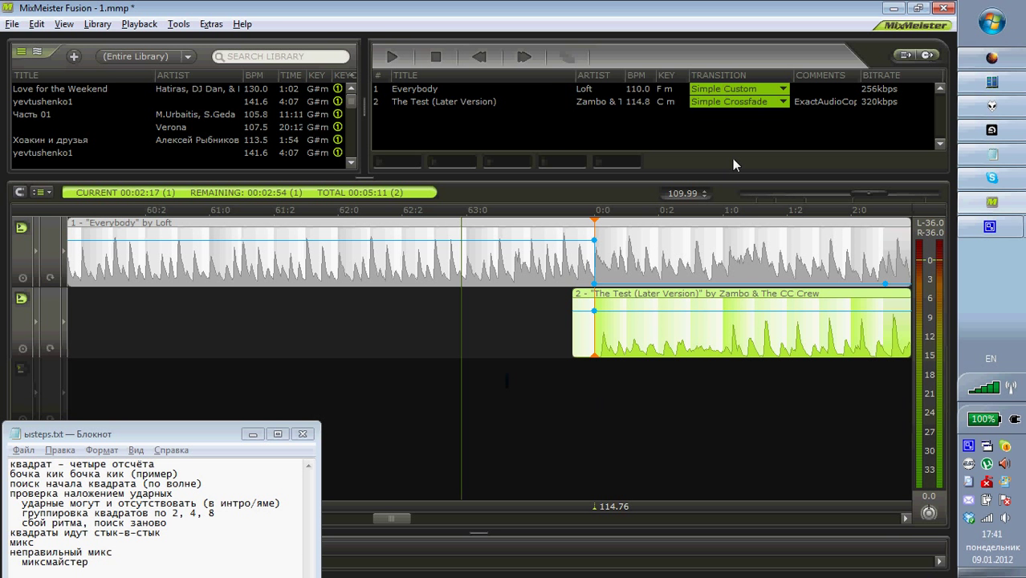
{"action": "scroll", "coordinate": [630, 228], "scroll_direction": "down", "scroll_amount": 5}
{"action": "double_click", "coordinate": [586, 378]}
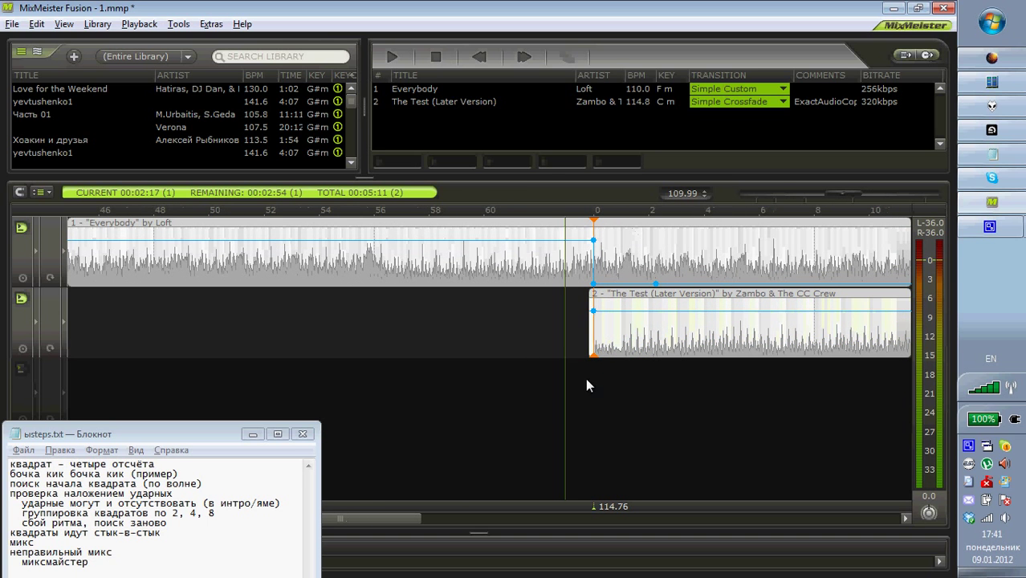
{"action": "left_click_drag", "start_coordinate": [629, 210], "coordinate": [628, 186]}
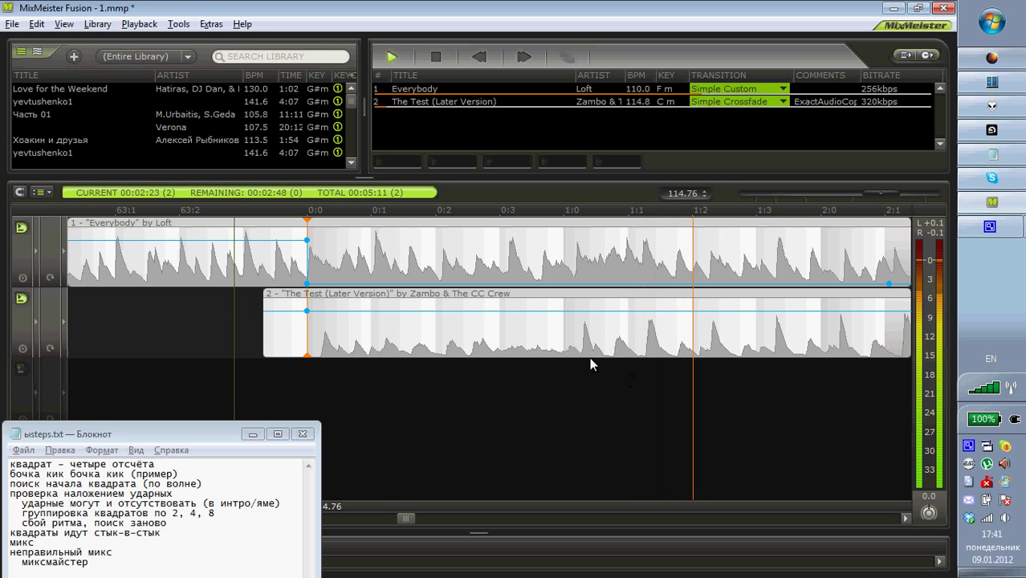
{"action": "key", "text": "space"}
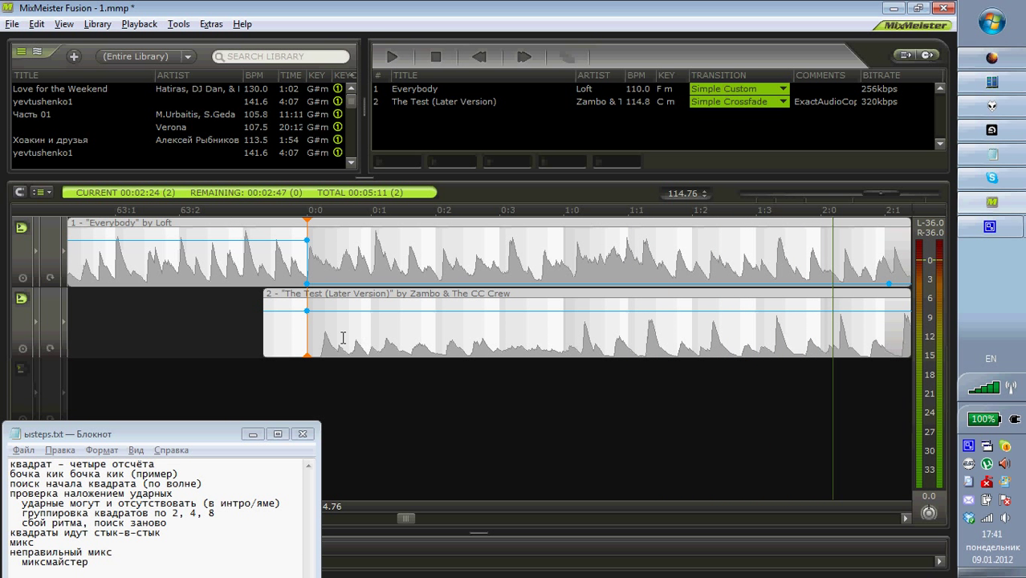
Move The Test's transition anchor one square later onto its first strong drum hit and play the transition.
{"action": "left_click_drag", "start_coordinate": [310, 330], "coordinate": [583, 355]}
{"action": "scroll", "coordinate": [374, 206], "scroll_direction": "down", "scroll_amount": 5}
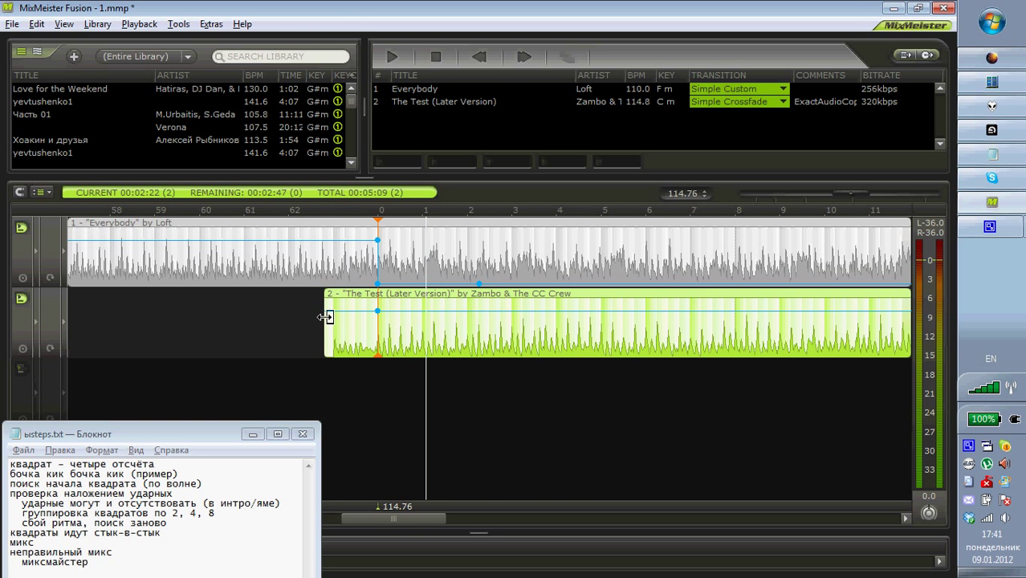
{"action": "left_click", "coordinate": [324, 371]}
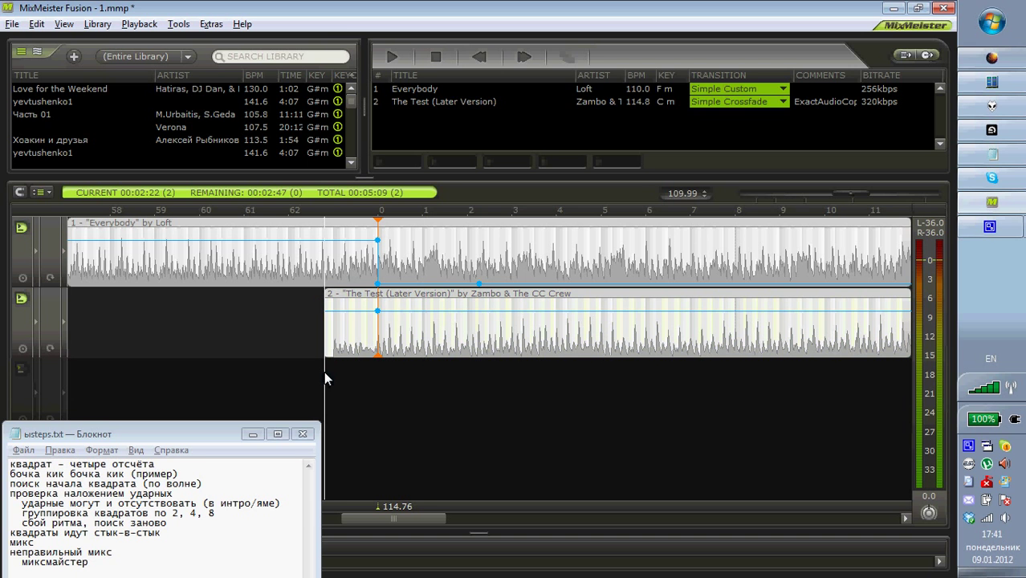
{"action": "key", "text": "space"}
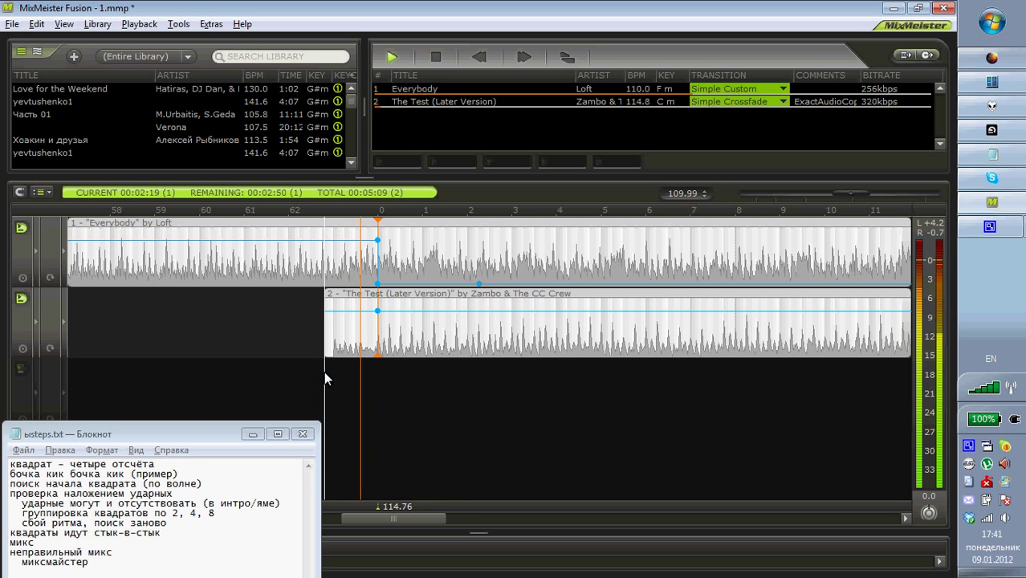
{"action": "key", "text": "space"}
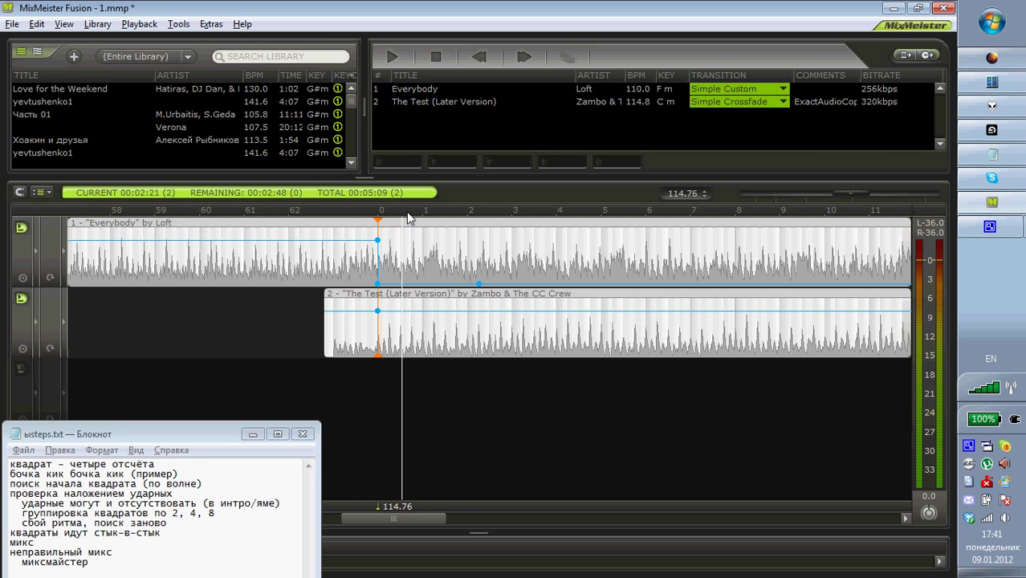
Try moving The Test's transition anchor one beat later and play the offset transition twice.
{"action": "left_click_drag", "start_coordinate": [382, 211], "coordinate": [381, 188]}
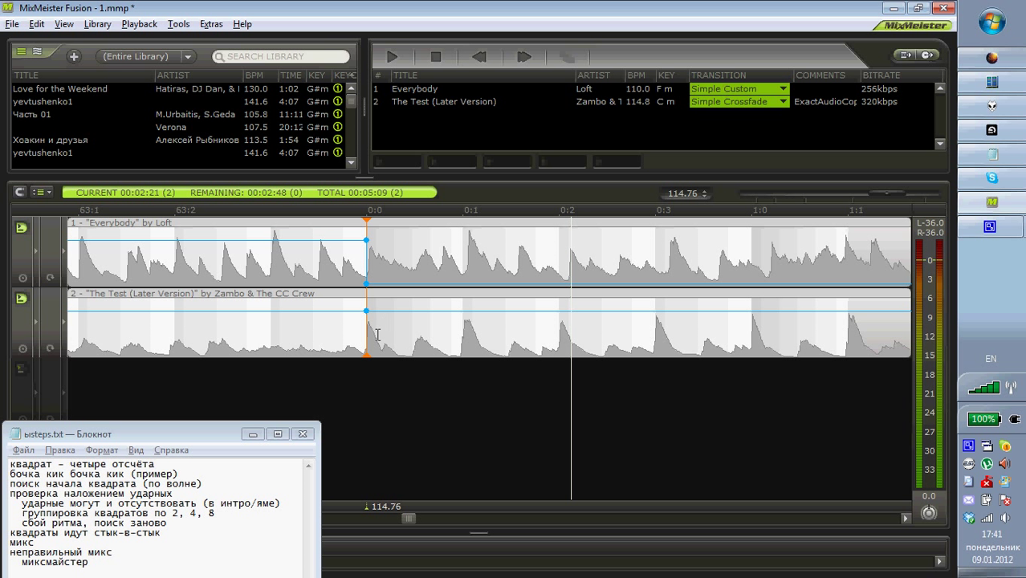
{"action": "mouse_move", "coordinate": [366, 338]}
{"action": "left_mouse_down"}
{"action": "mouse_move", "coordinate": [371, 351]}
{"action": "mouse_move", "coordinate": [462, 351]}
{"action": "left_mouse_up"}
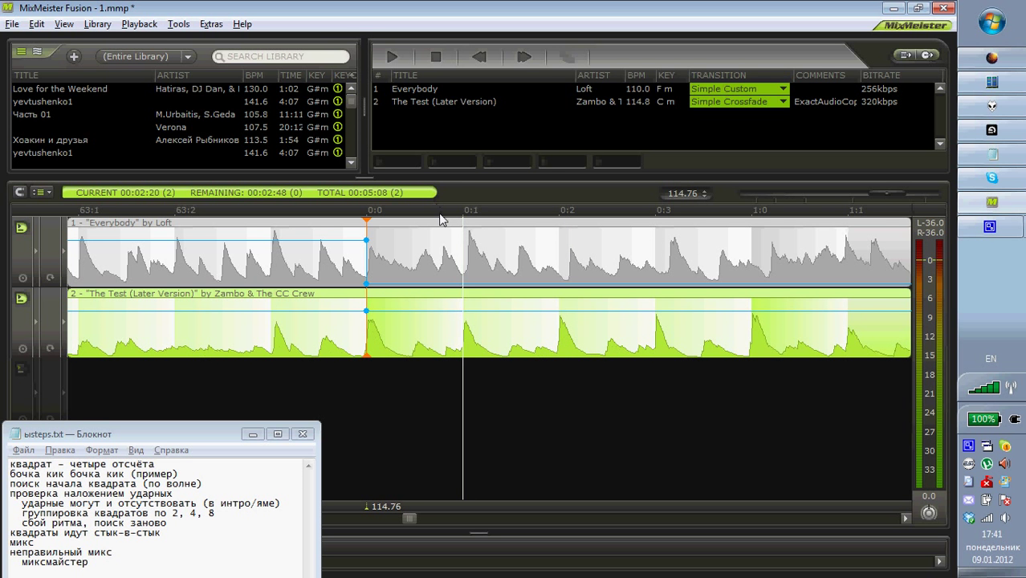
{"action": "scroll", "coordinate": [448, 226], "scroll_direction": "down", "scroll_amount": 5}
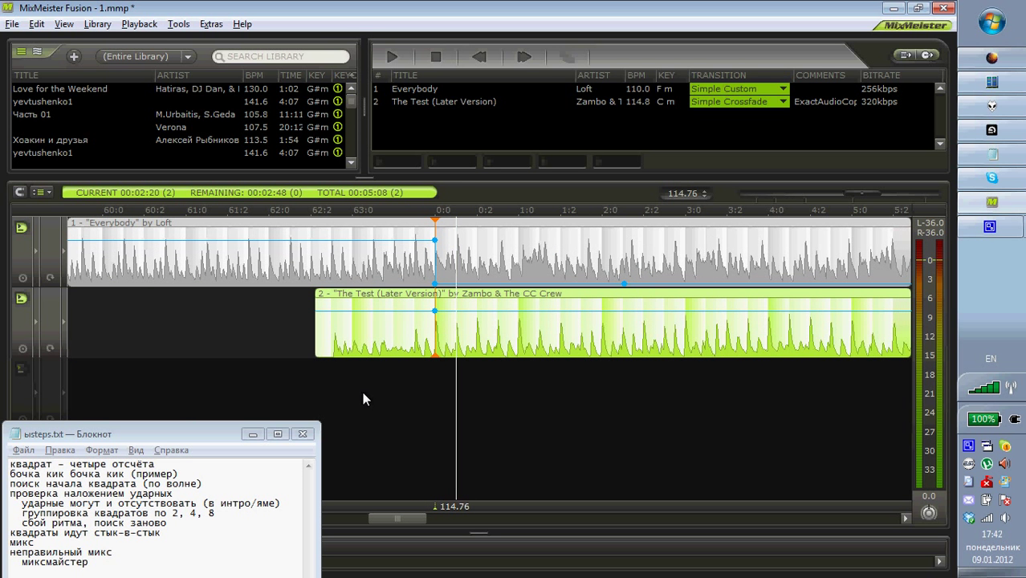
{"action": "double_click", "coordinate": [338, 392]}
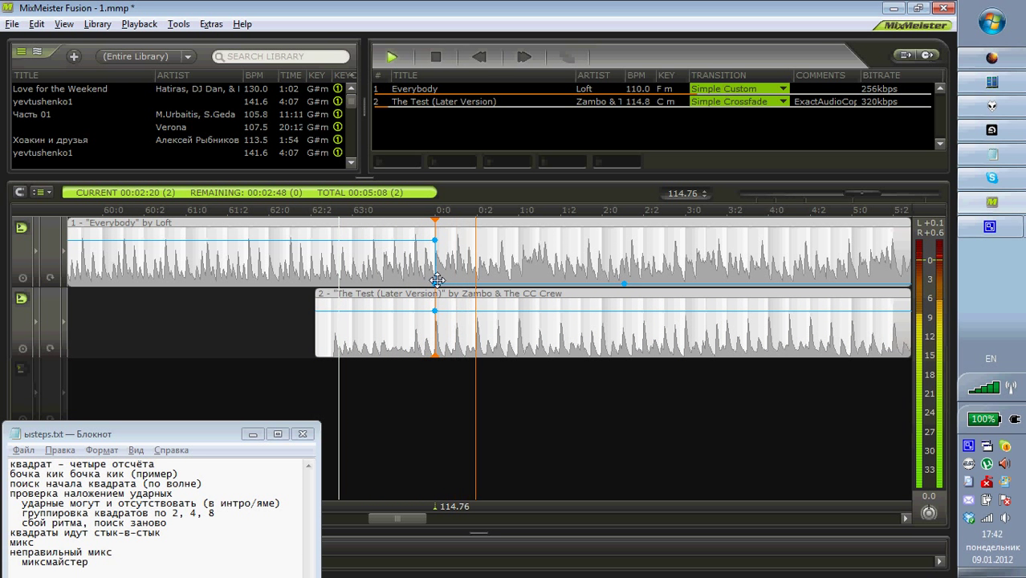
{"action": "double_click", "coordinate": [352, 365]}
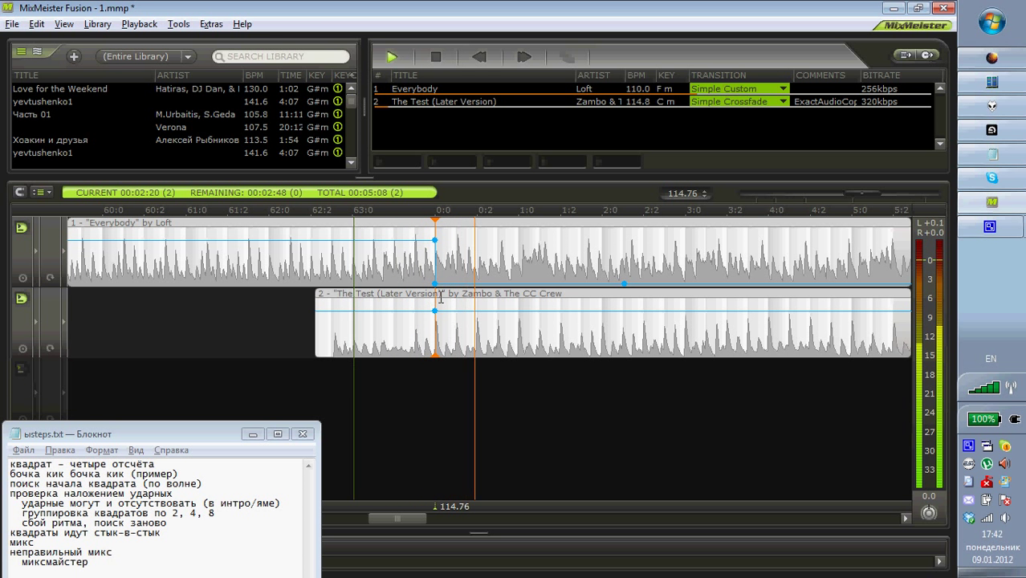
{"action": "key", "text": "space"}
Move The Test's transition anchor back one beat so its square starts with Everybody's square.
{"action": "scroll", "coordinate": [441, 213], "scroll_direction": "up", "scroll_amount": 3}
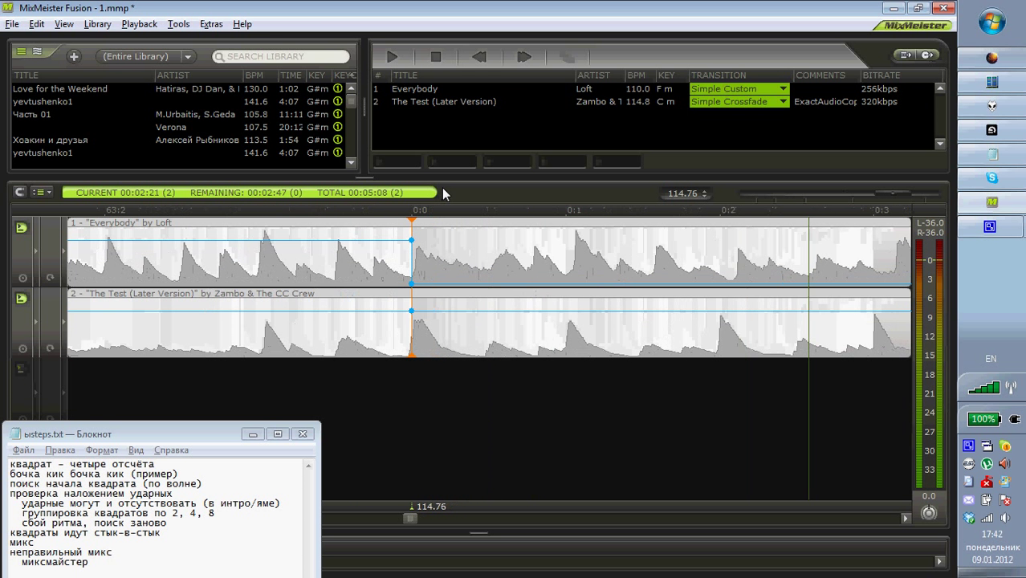
{"action": "left_click", "coordinate": [409, 337]}
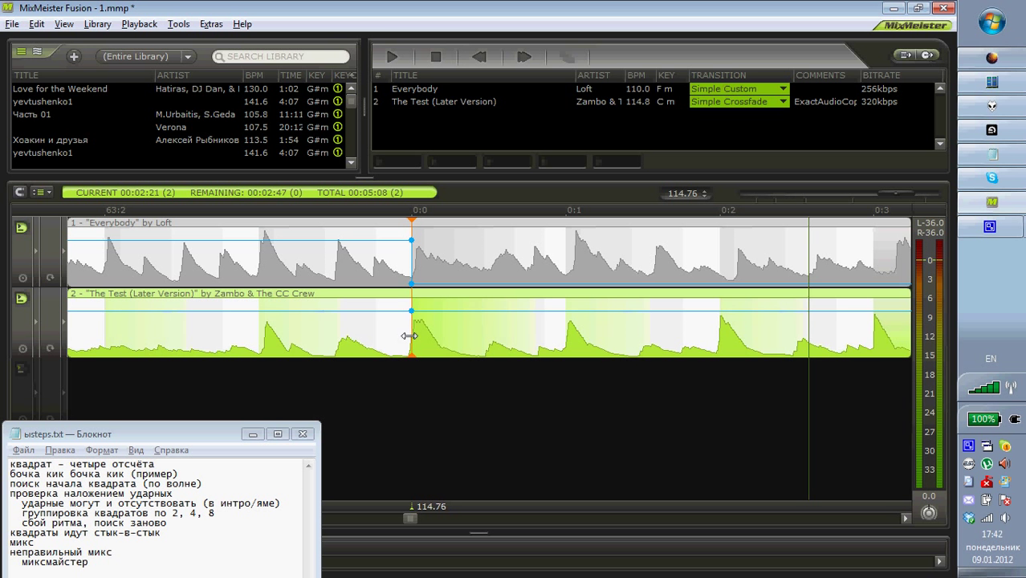
{"action": "left_click", "coordinate": [410, 335]}
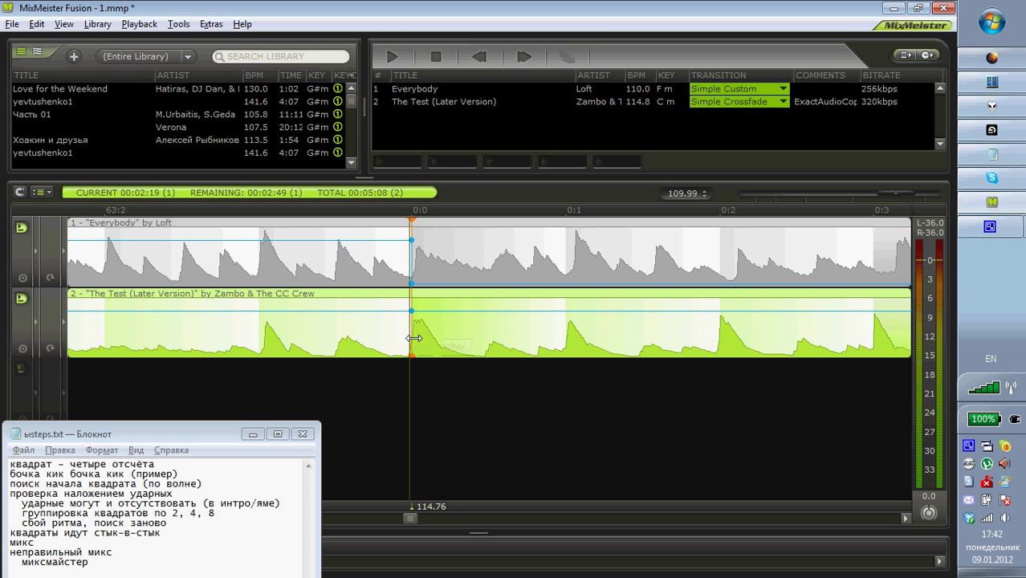
{"action": "left_click_drag", "start_coordinate": [265, 347], "coordinate": [264, 349]}
{"action": "scroll", "coordinate": [344, 219], "scroll_direction": "down", "scroll_amount": 5}
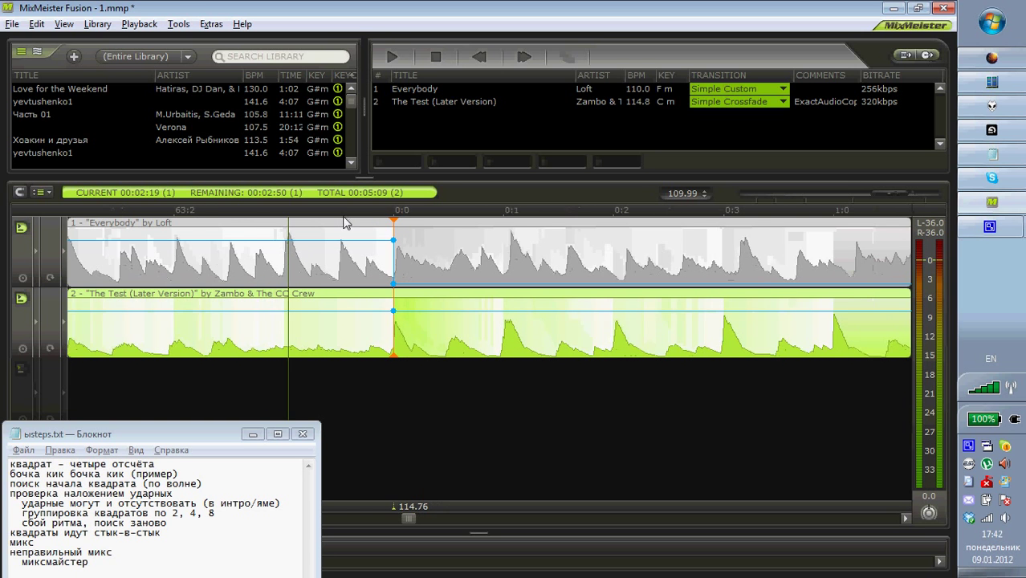
{"action": "scroll", "coordinate": [380, 252], "scroll_direction": "down", "scroll_amount": 1}
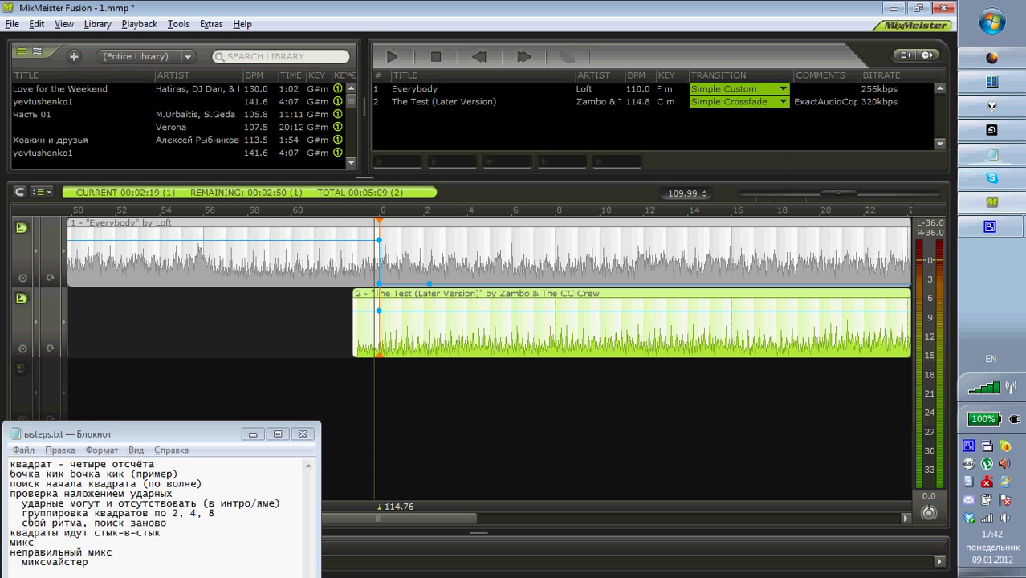
{"action": "mouse_move", "coordinate": [1011, 159]}
{"action": "mouse_move", "coordinate": [997, 210]}
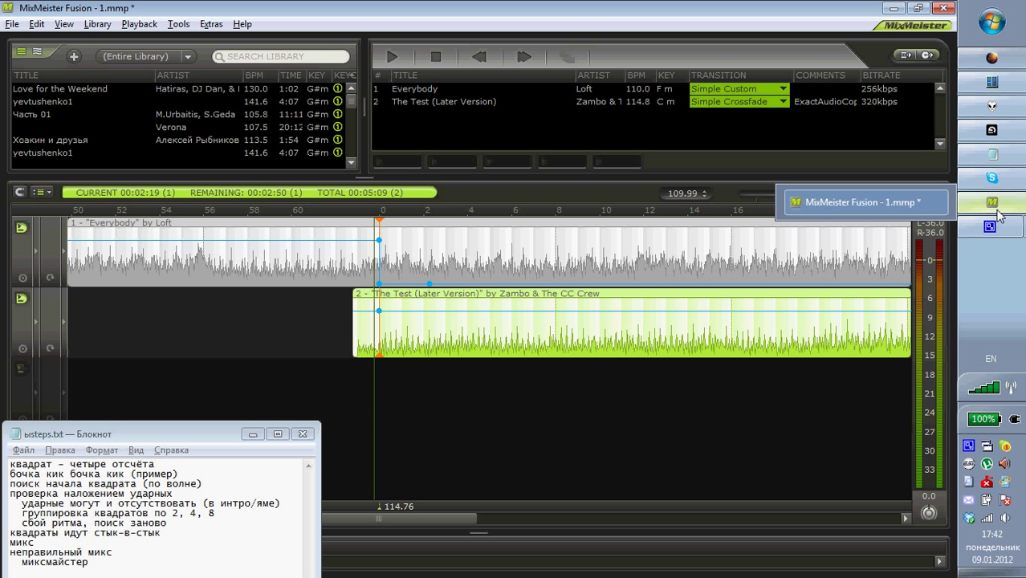